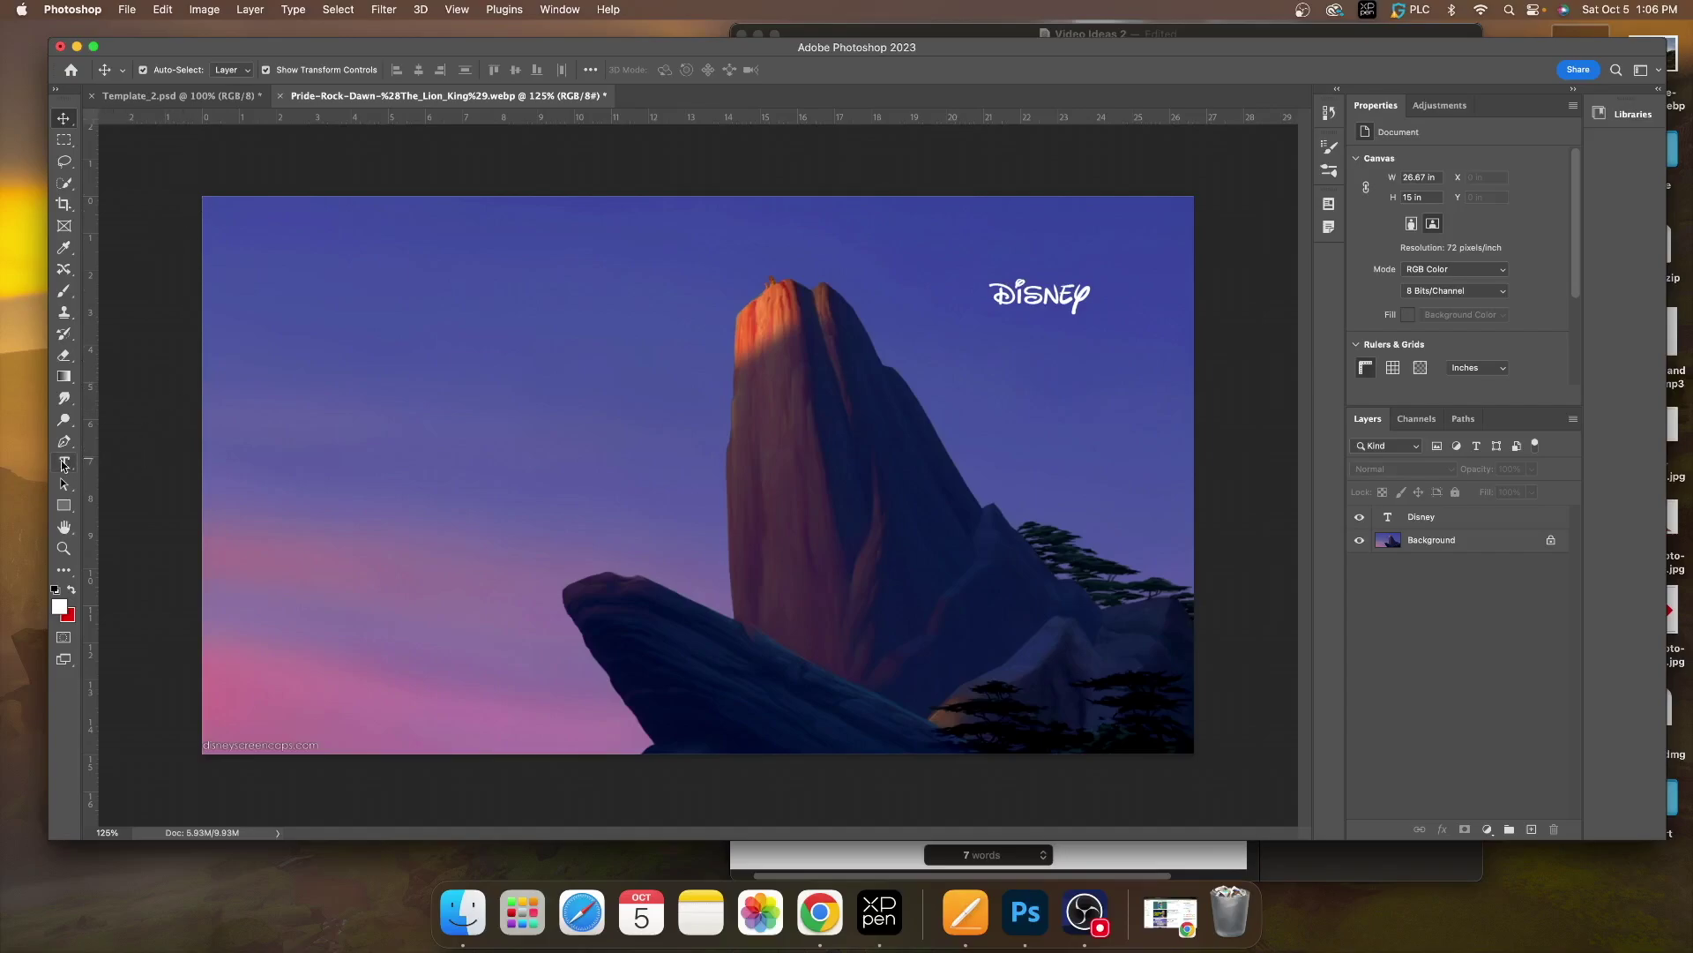
Select the Horizontal Type Tool to begin adding text
{"action": "left_click", "coordinate": [65, 463]}
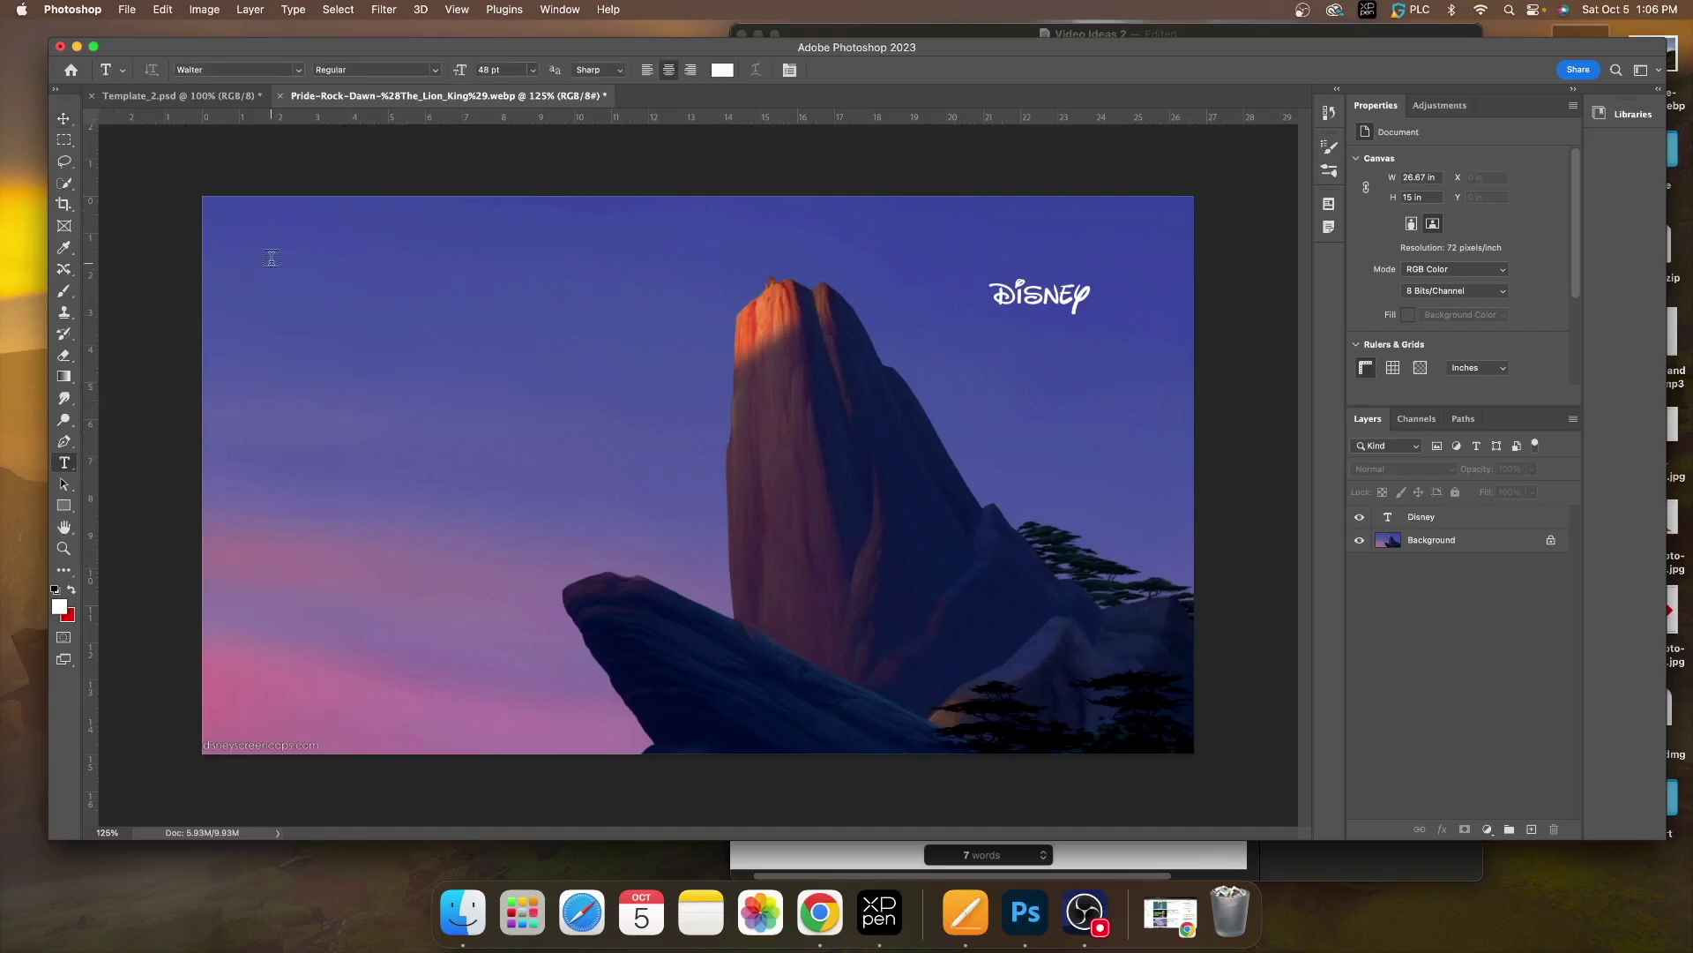
Create a left-aligned 'THE LION KING' text box in the upper-left sky and commit it
{"action": "left_click_drag", "start_coordinate": [250, 239], "coordinate": [722, 334]}
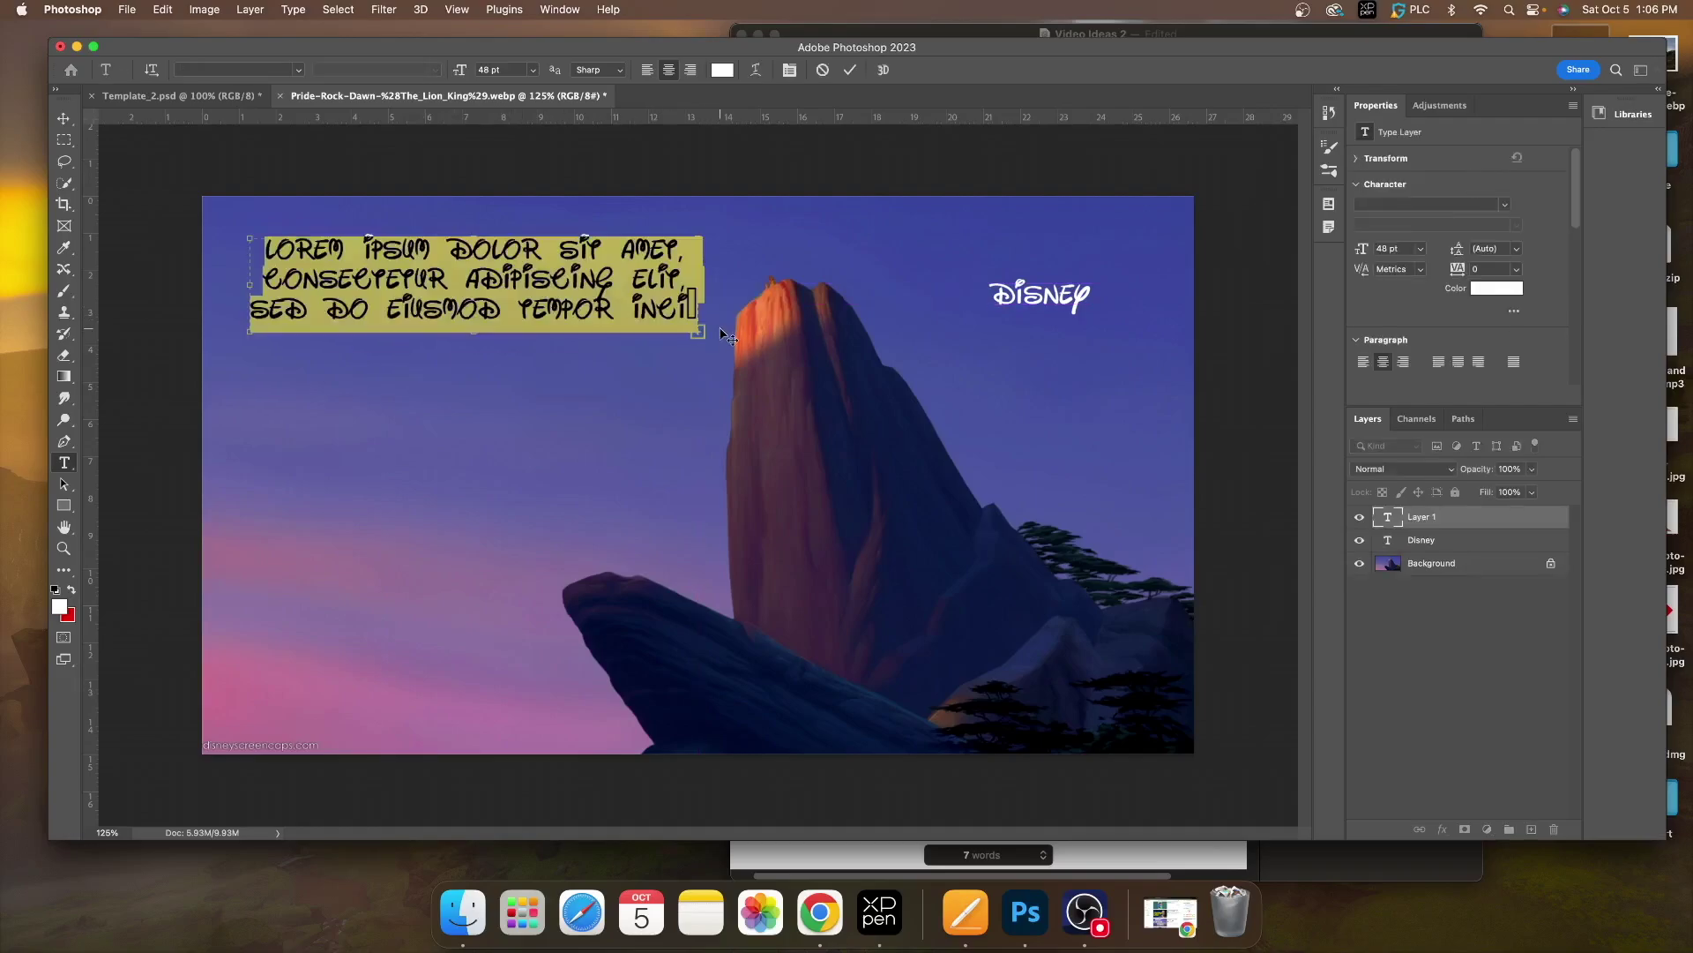
{"action": "key", "text": "BackSpace"}
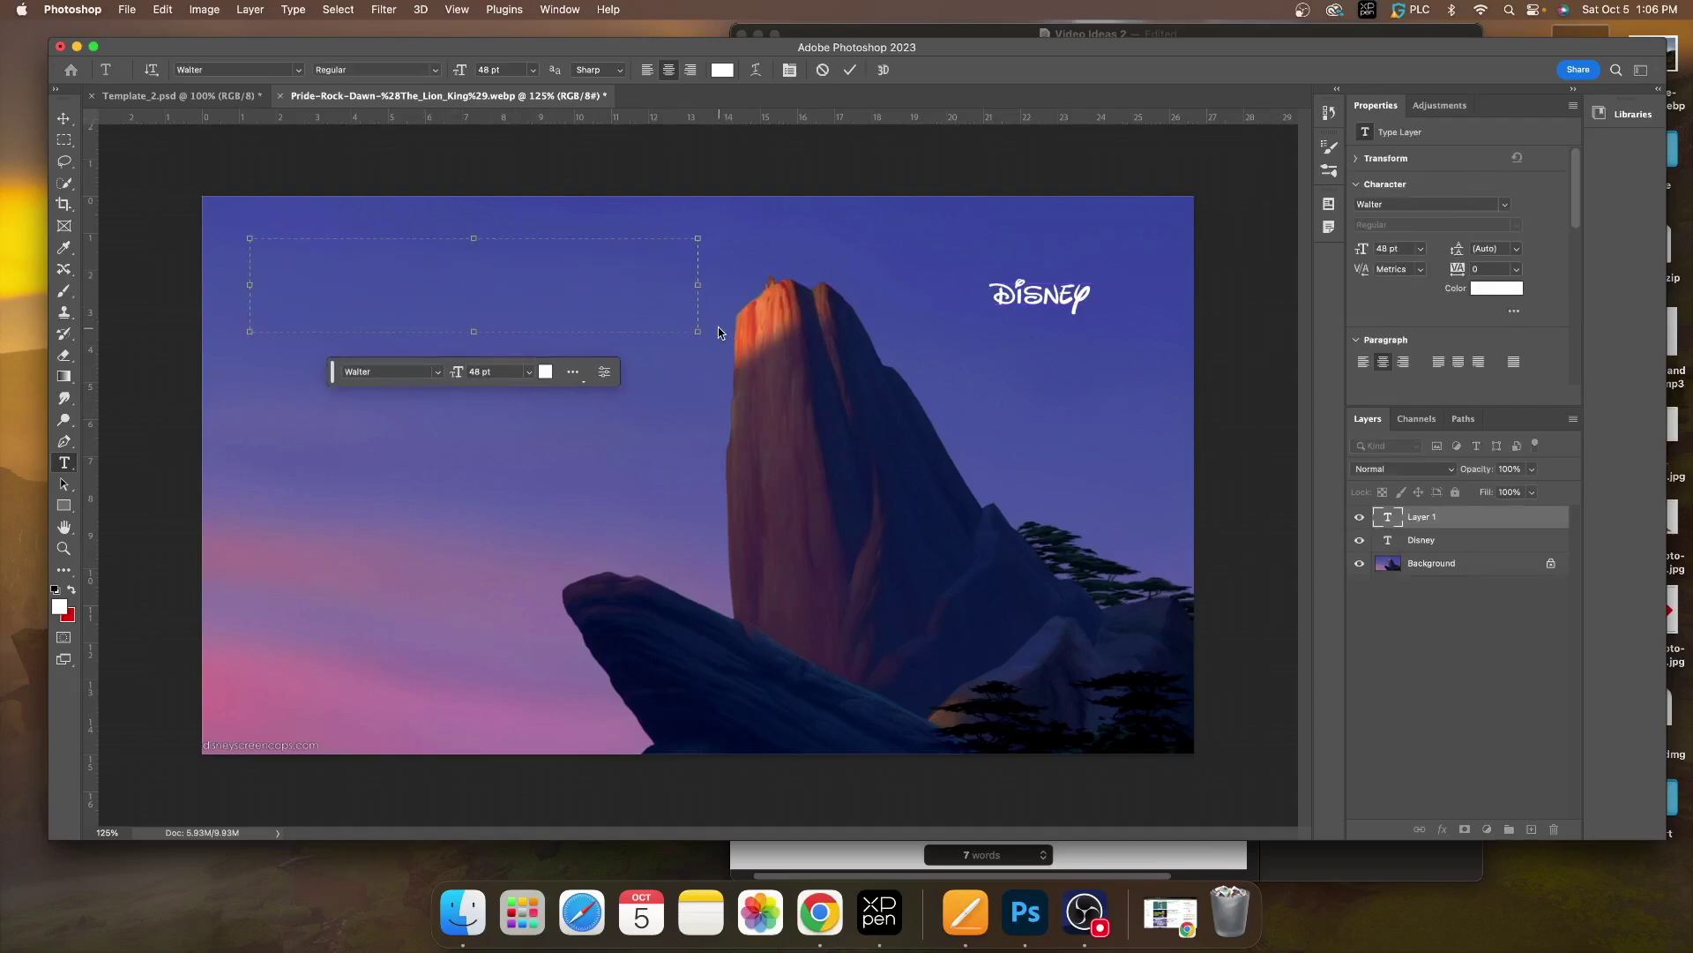
{"action": "type", "text": "THE LION KI"}
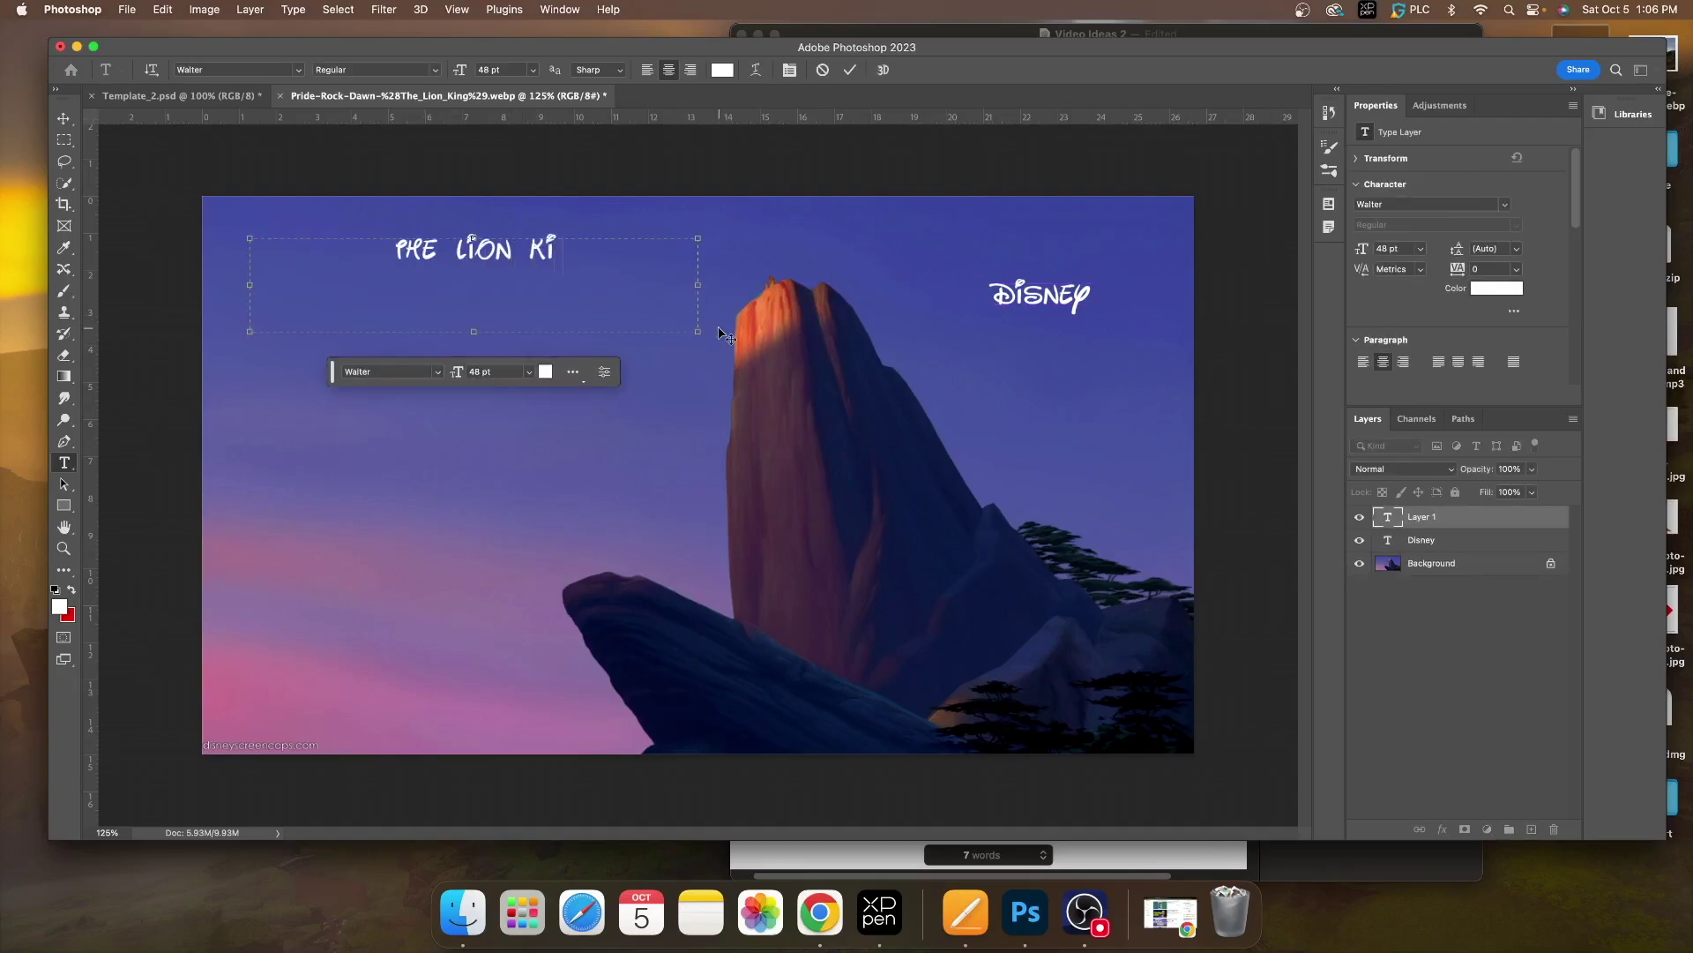
{"action": "type", "text": "NG"}
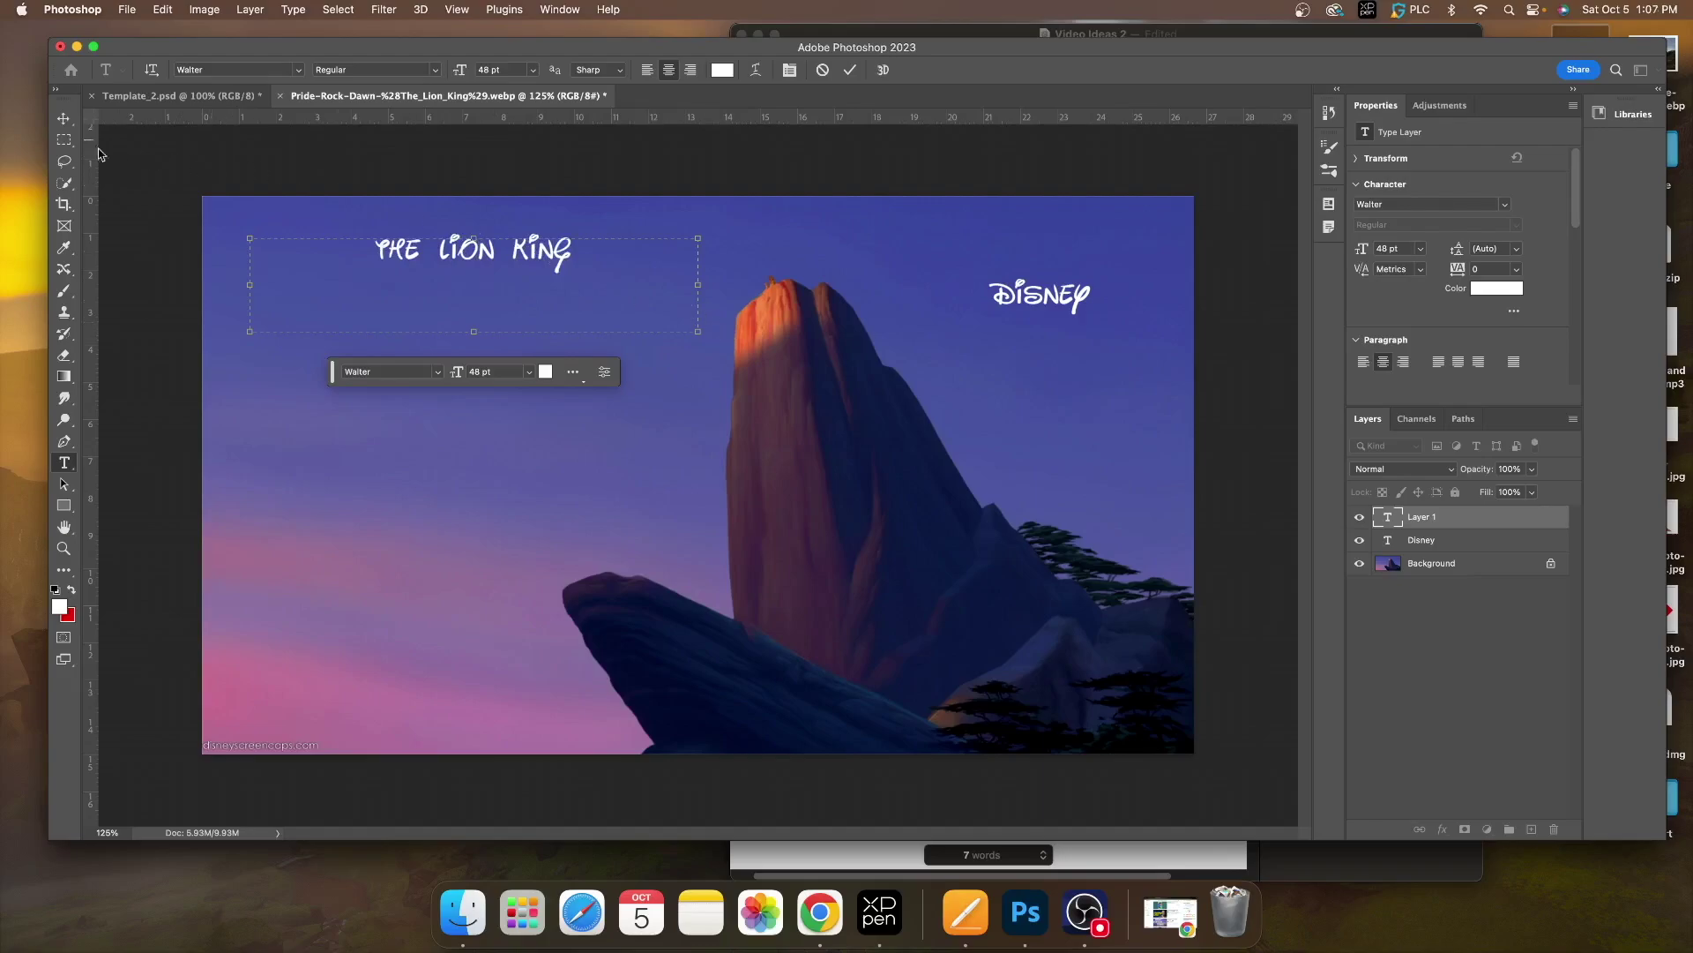
{"action": "left_click_drag", "start_coordinate": [472, 331], "coordinate": [473, 271]}
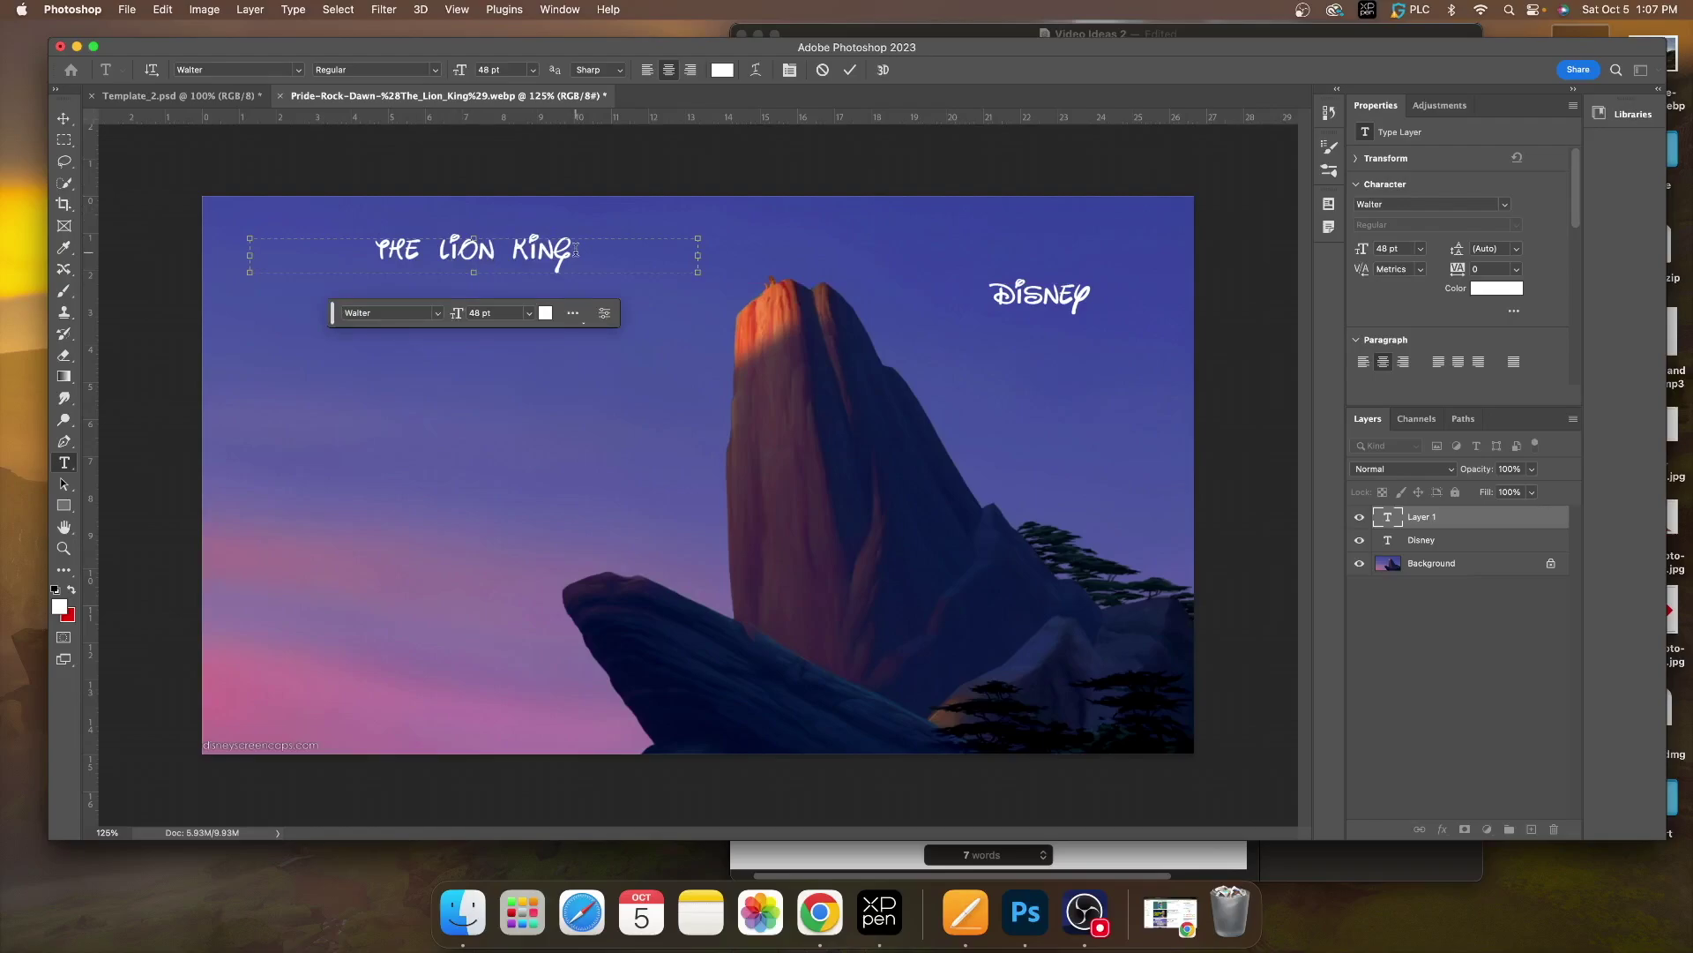
{"action": "left_click", "coordinate": [1364, 361]}
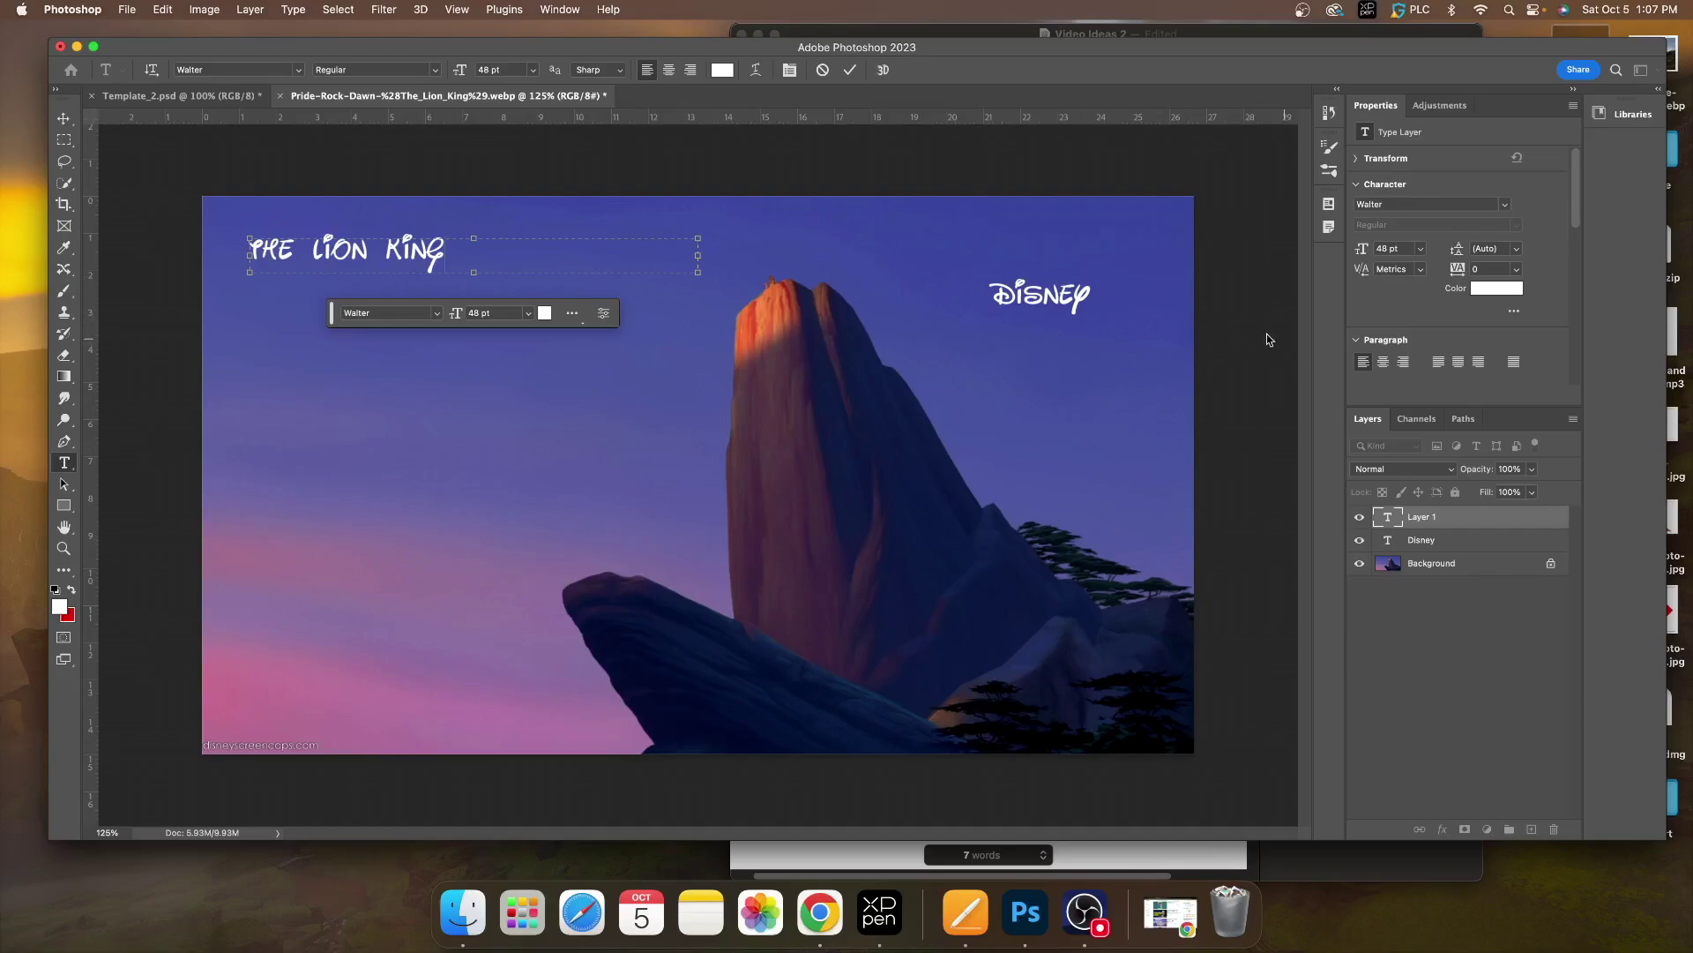
{"action": "left_click", "coordinate": [63, 121]}
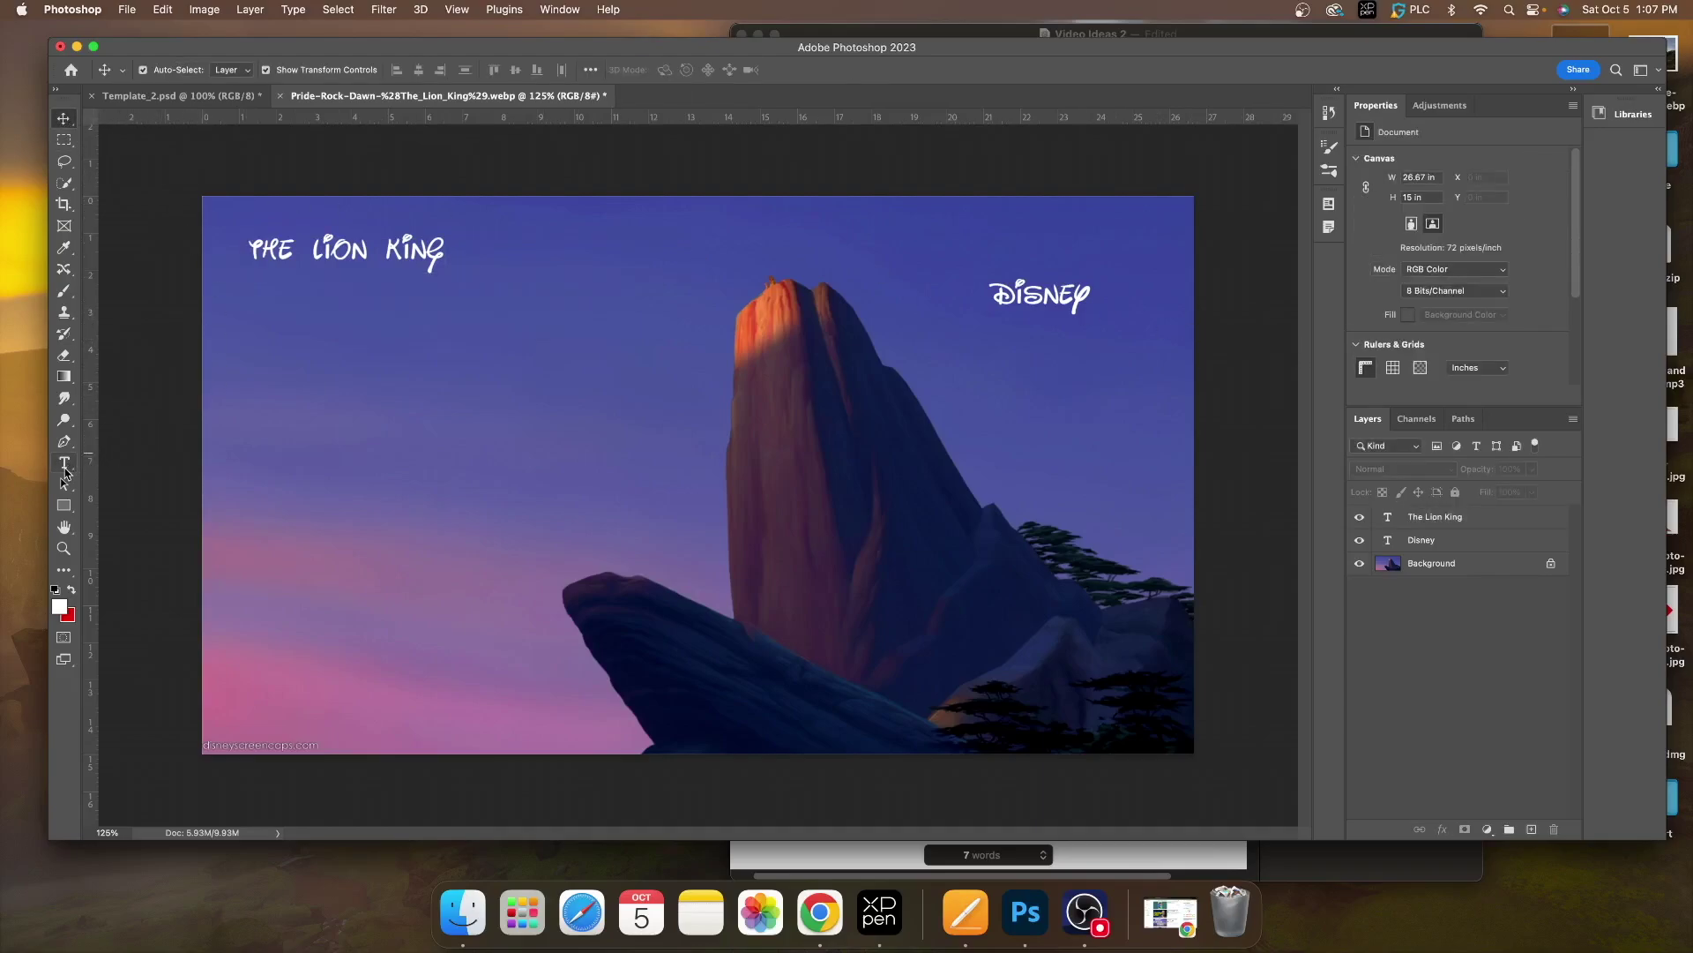
{"action": "left_click", "coordinate": [64, 467]}
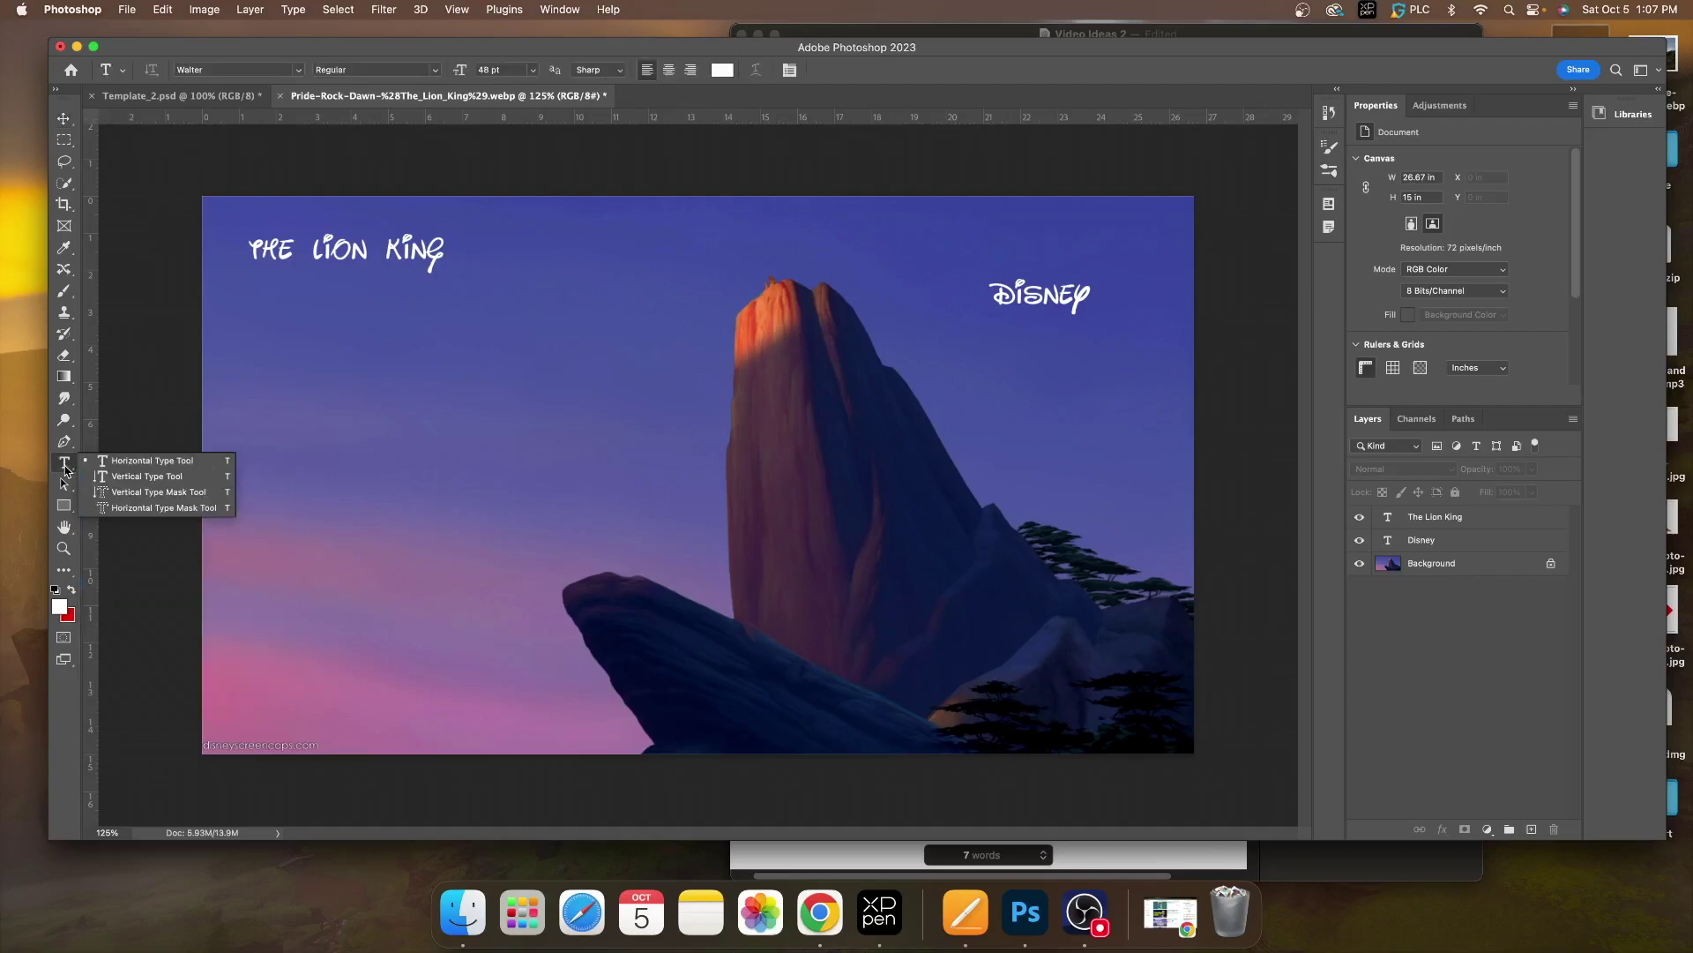
With the Vertical Type Tool, add a narrow vertical 'The Lion King' text box left of Pride Rock
{"action": "left_click", "coordinate": [159, 479]}
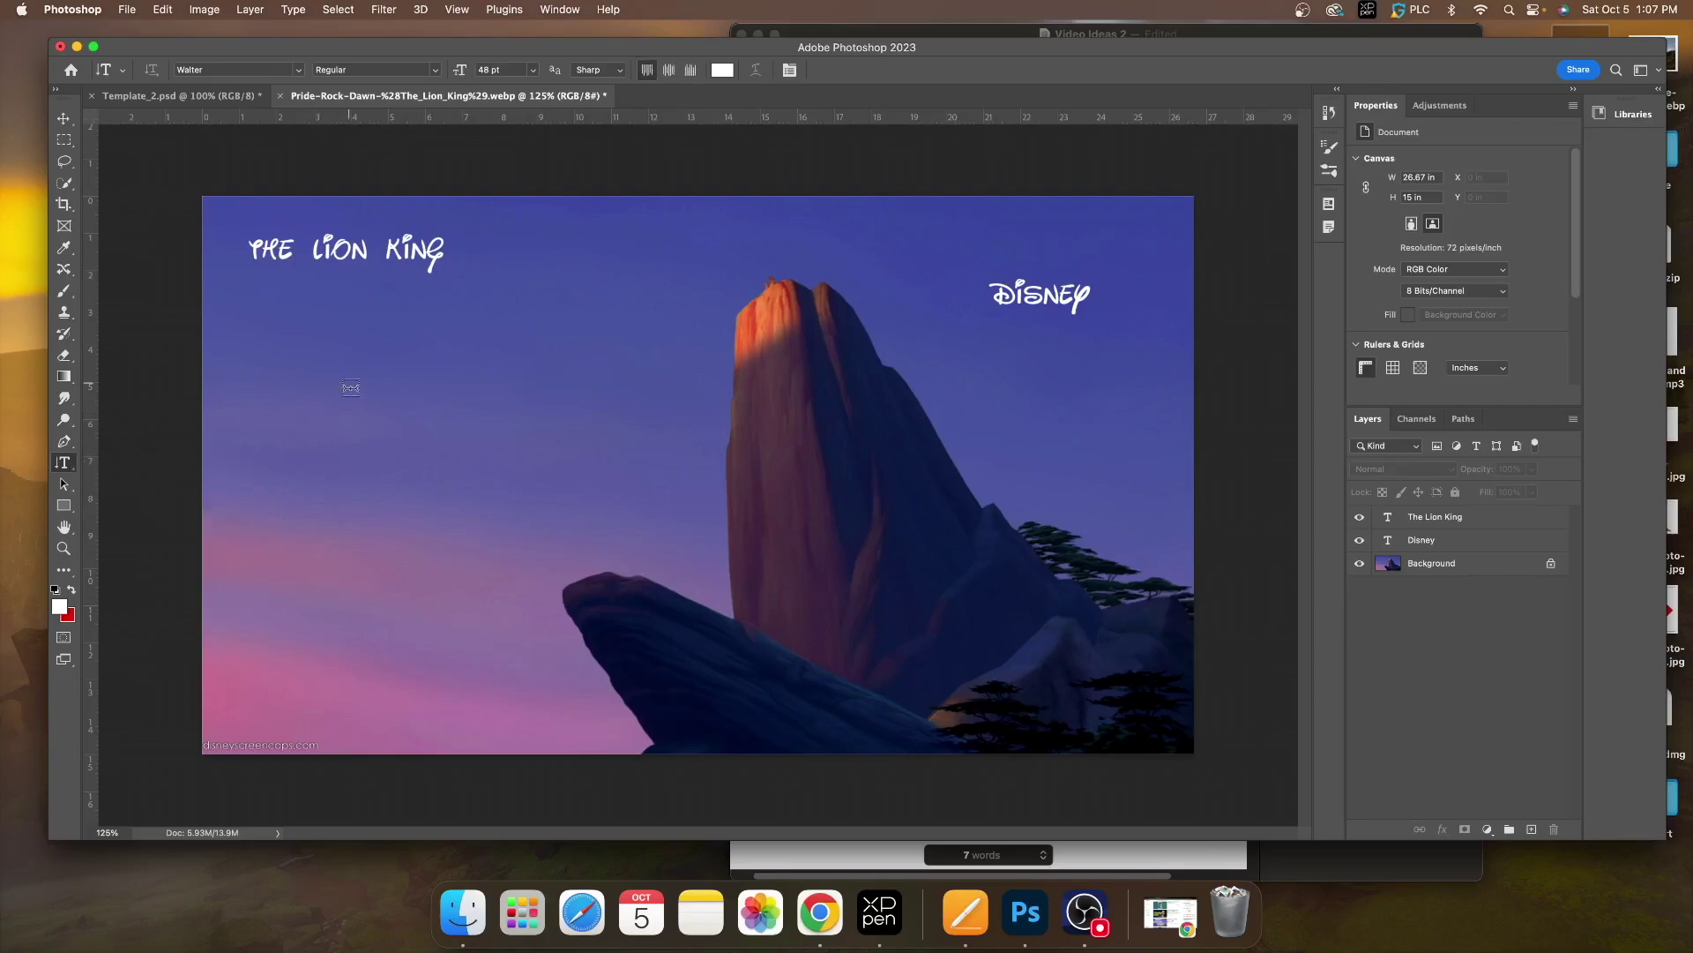
{"action": "left_click_drag", "start_coordinate": [272, 295], "coordinate": [539, 683]}
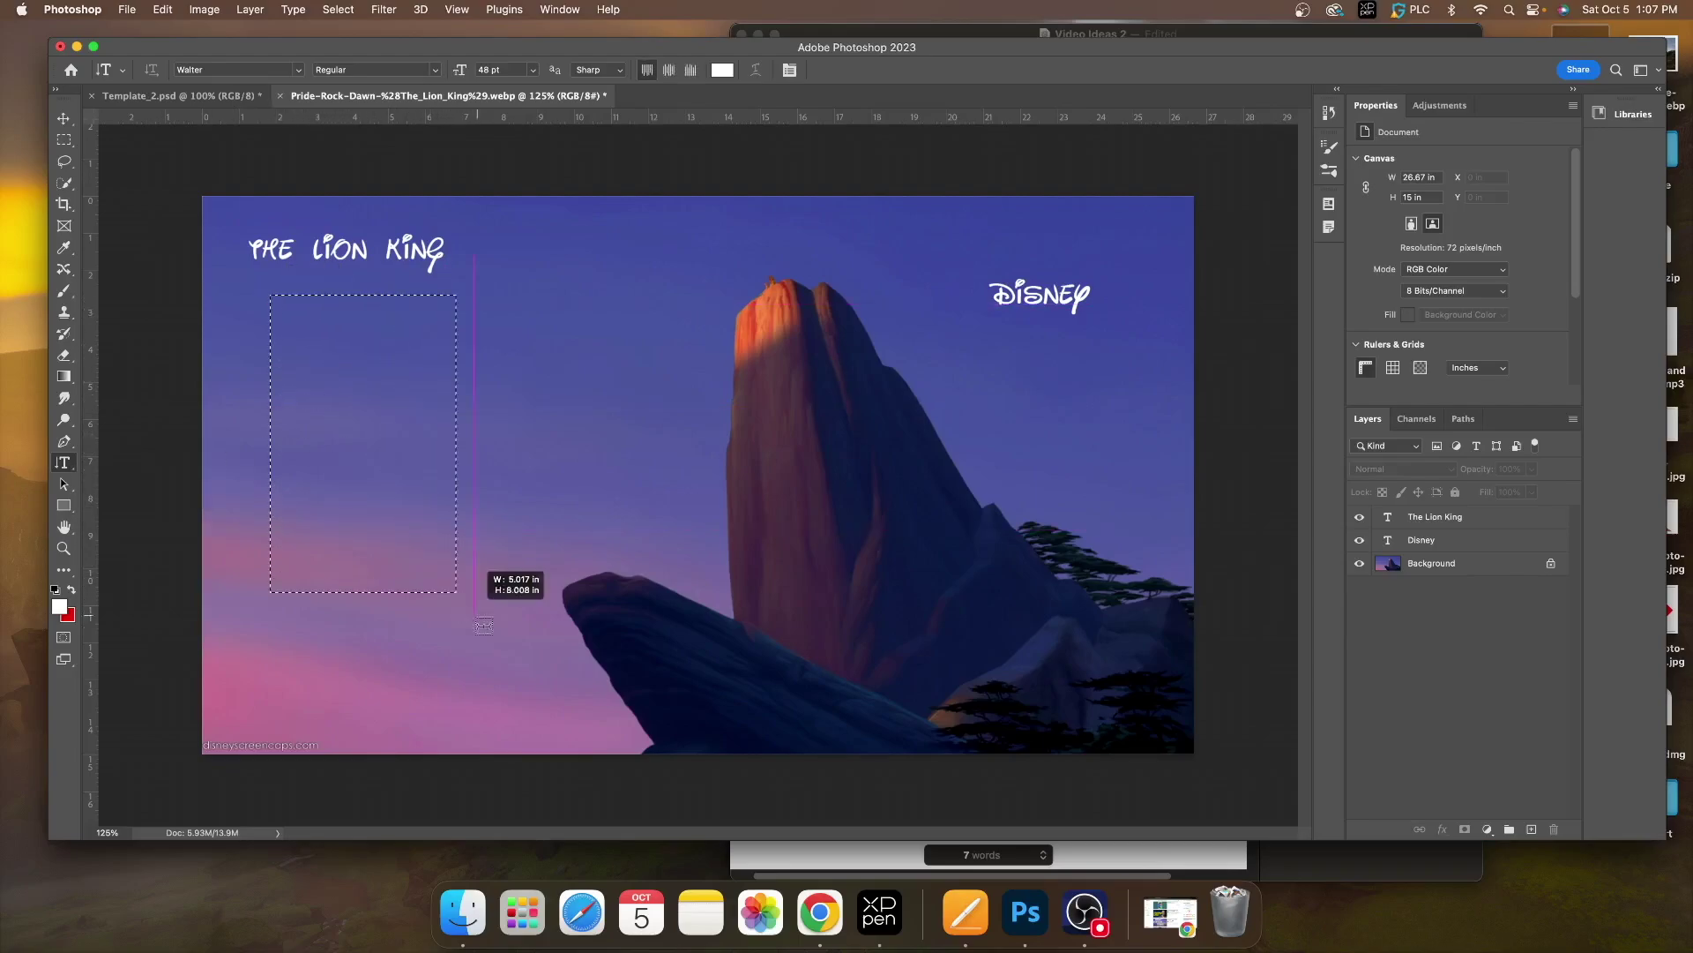
{"action": "left_click_drag", "start_coordinate": [539, 684], "coordinate": [539, 683]}
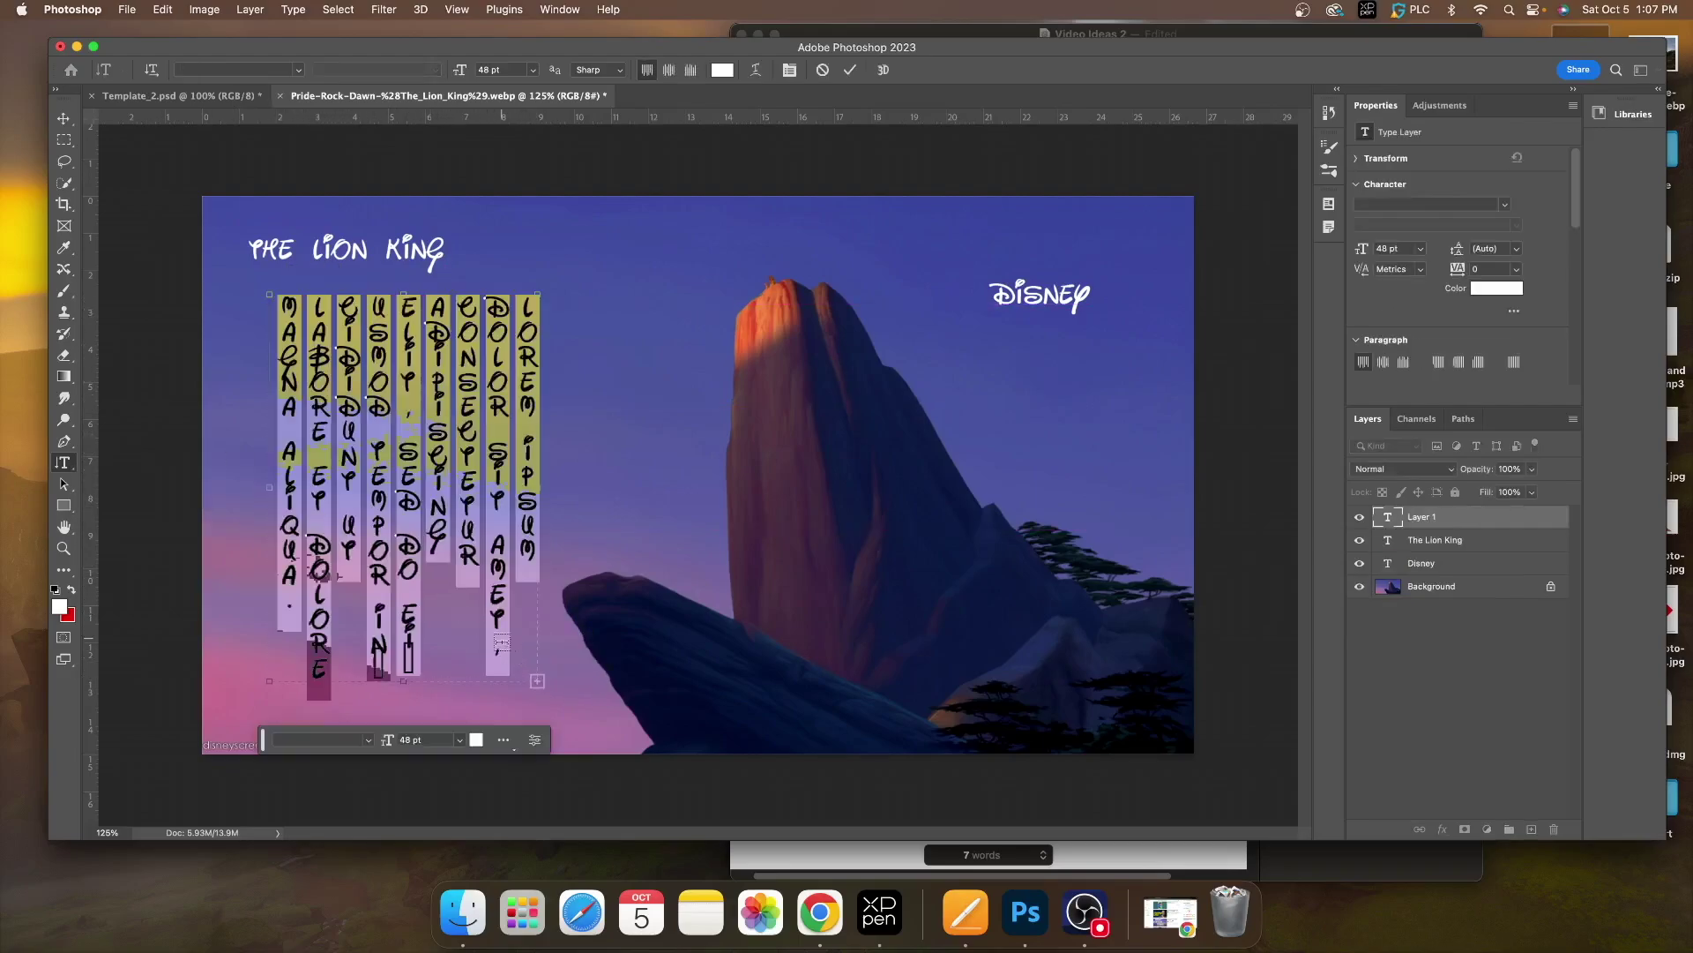
{"action": "key", "text": "BackSpace"}
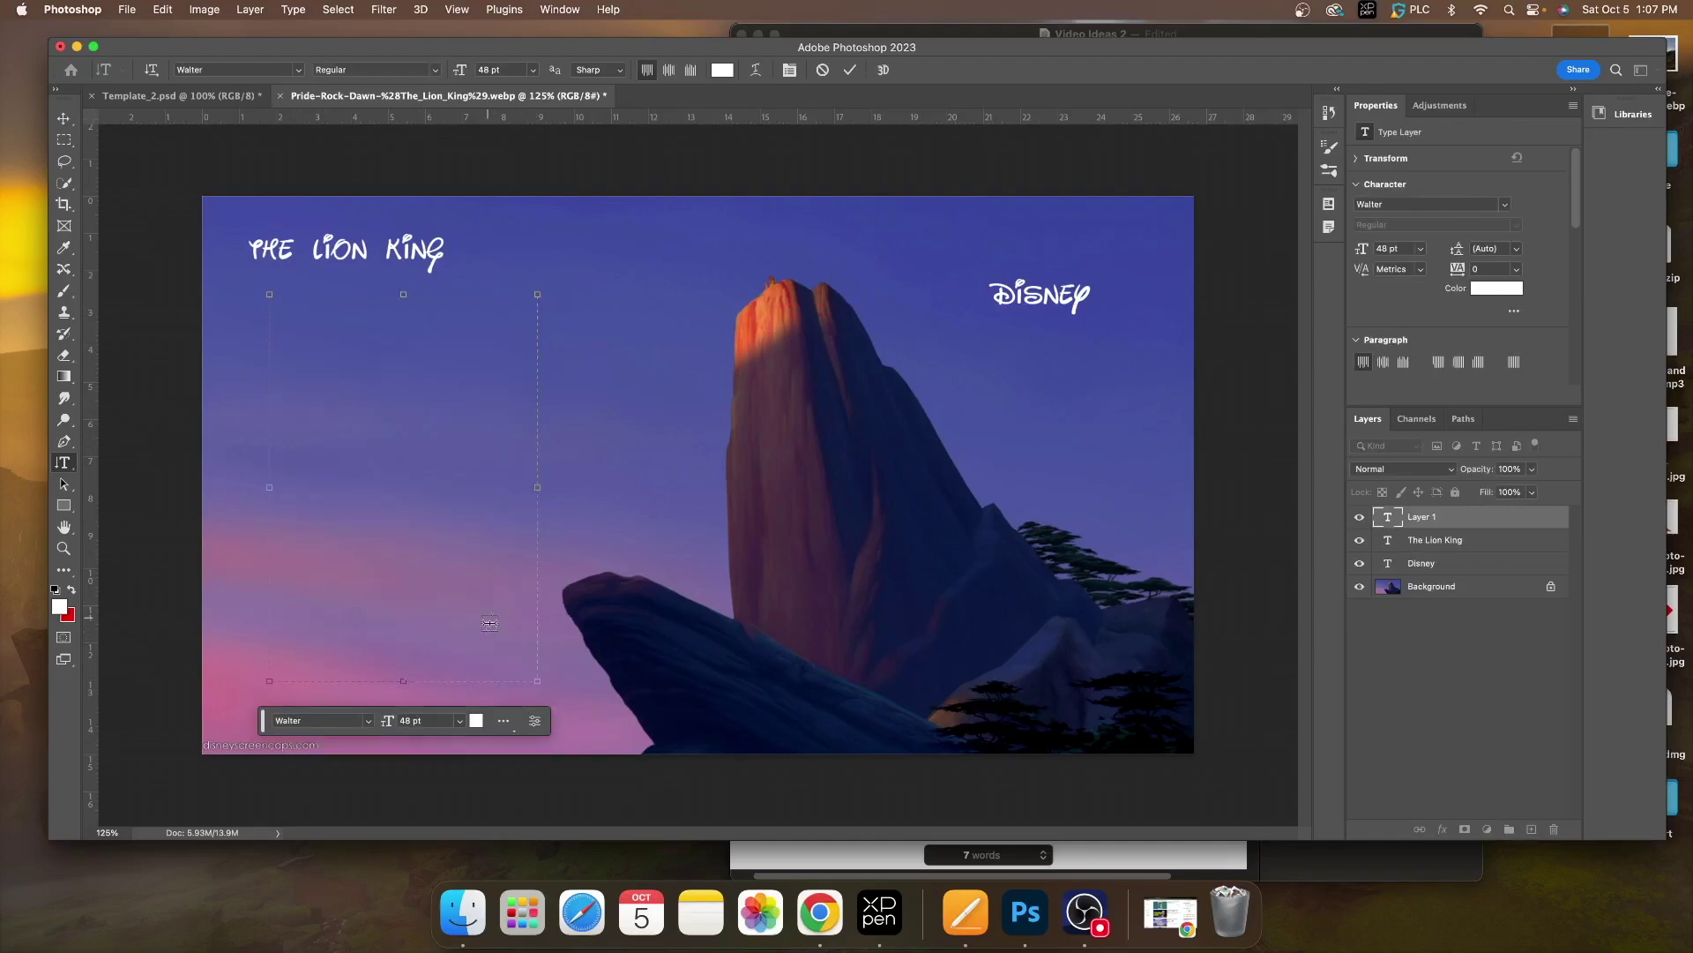
{"action": "type", "text": "T"}
{"action": "type", "text": "he Lion"}
{"action": "type", "text": " King"}
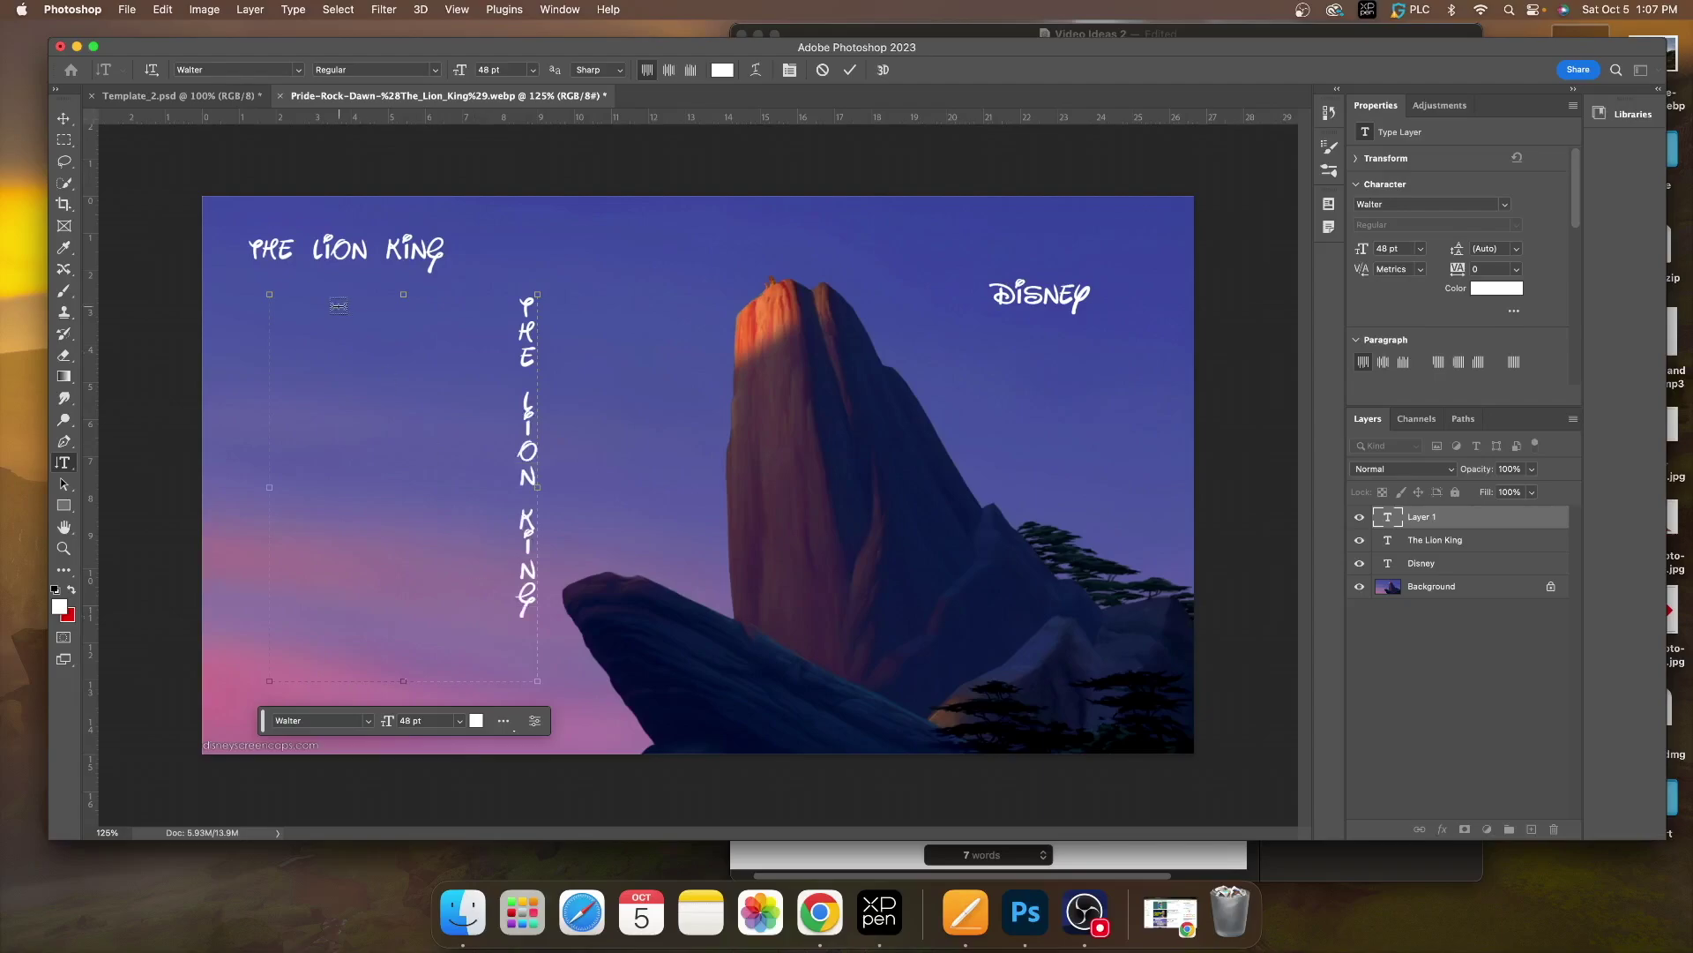
{"action": "left_click_drag", "start_coordinate": [269, 487], "coordinate": [445, 491]}
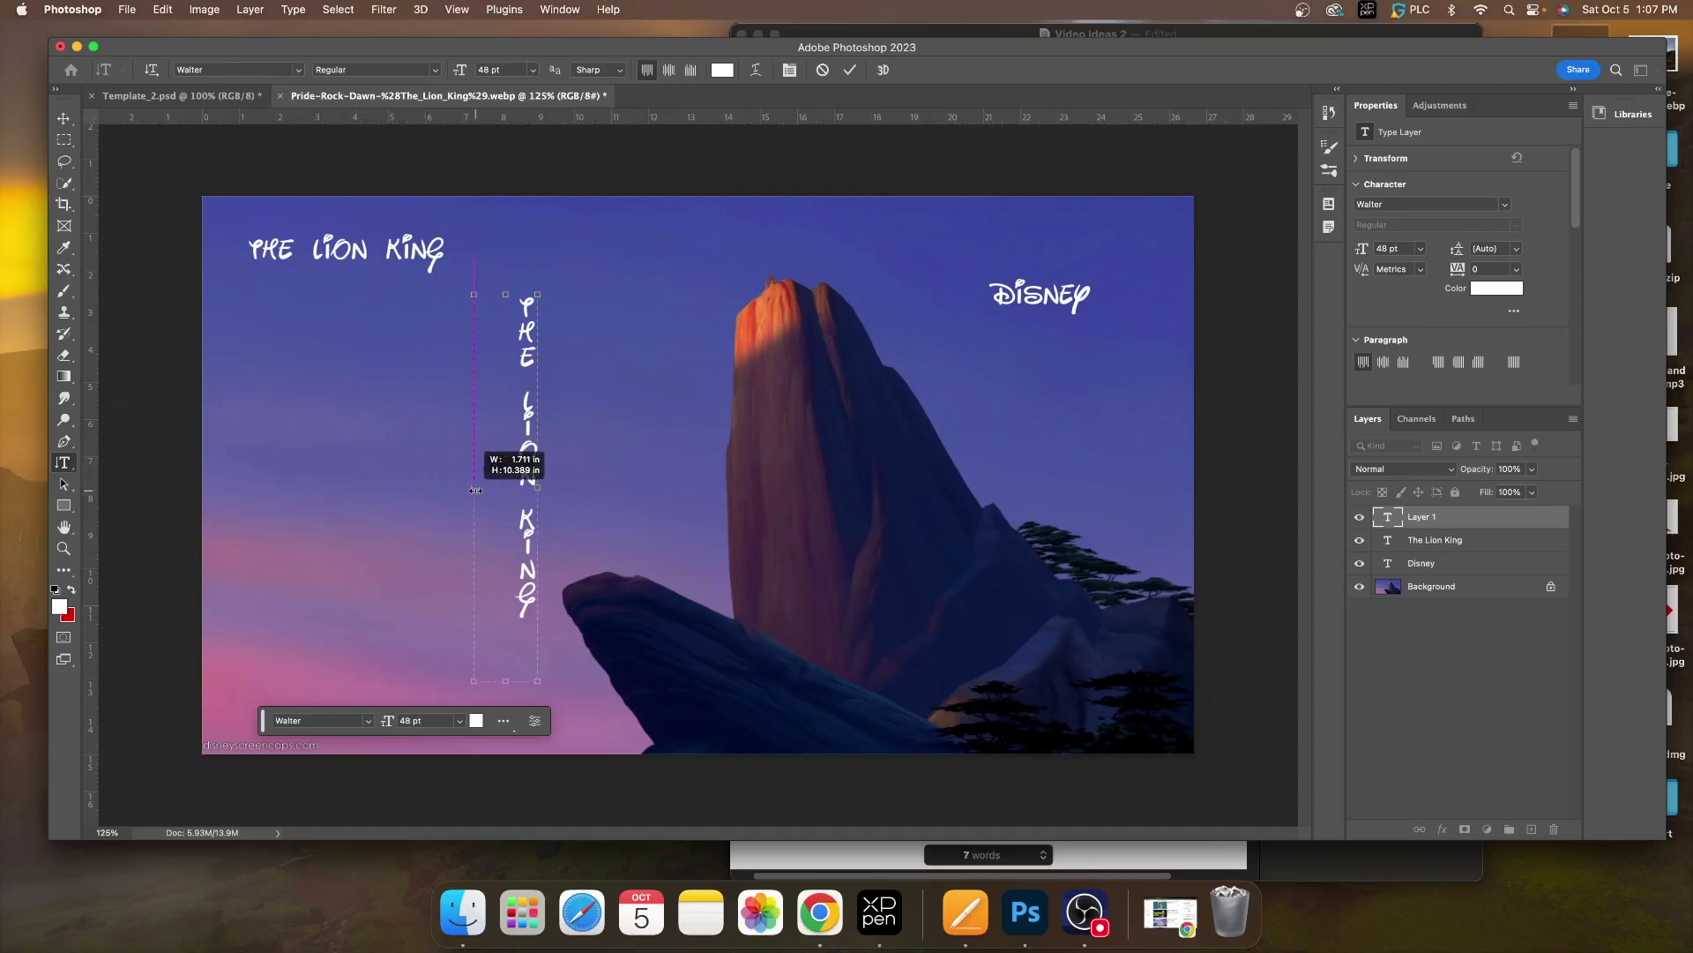
{"action": "left_click_drag", "start_coordinate": [444, 491], "coordinate": [484, 487]}
Drag the vertical title to the left edge and the Disney text to mid-sky left of the peak
{"action": "left_click", "coordinate": [64, 117]}
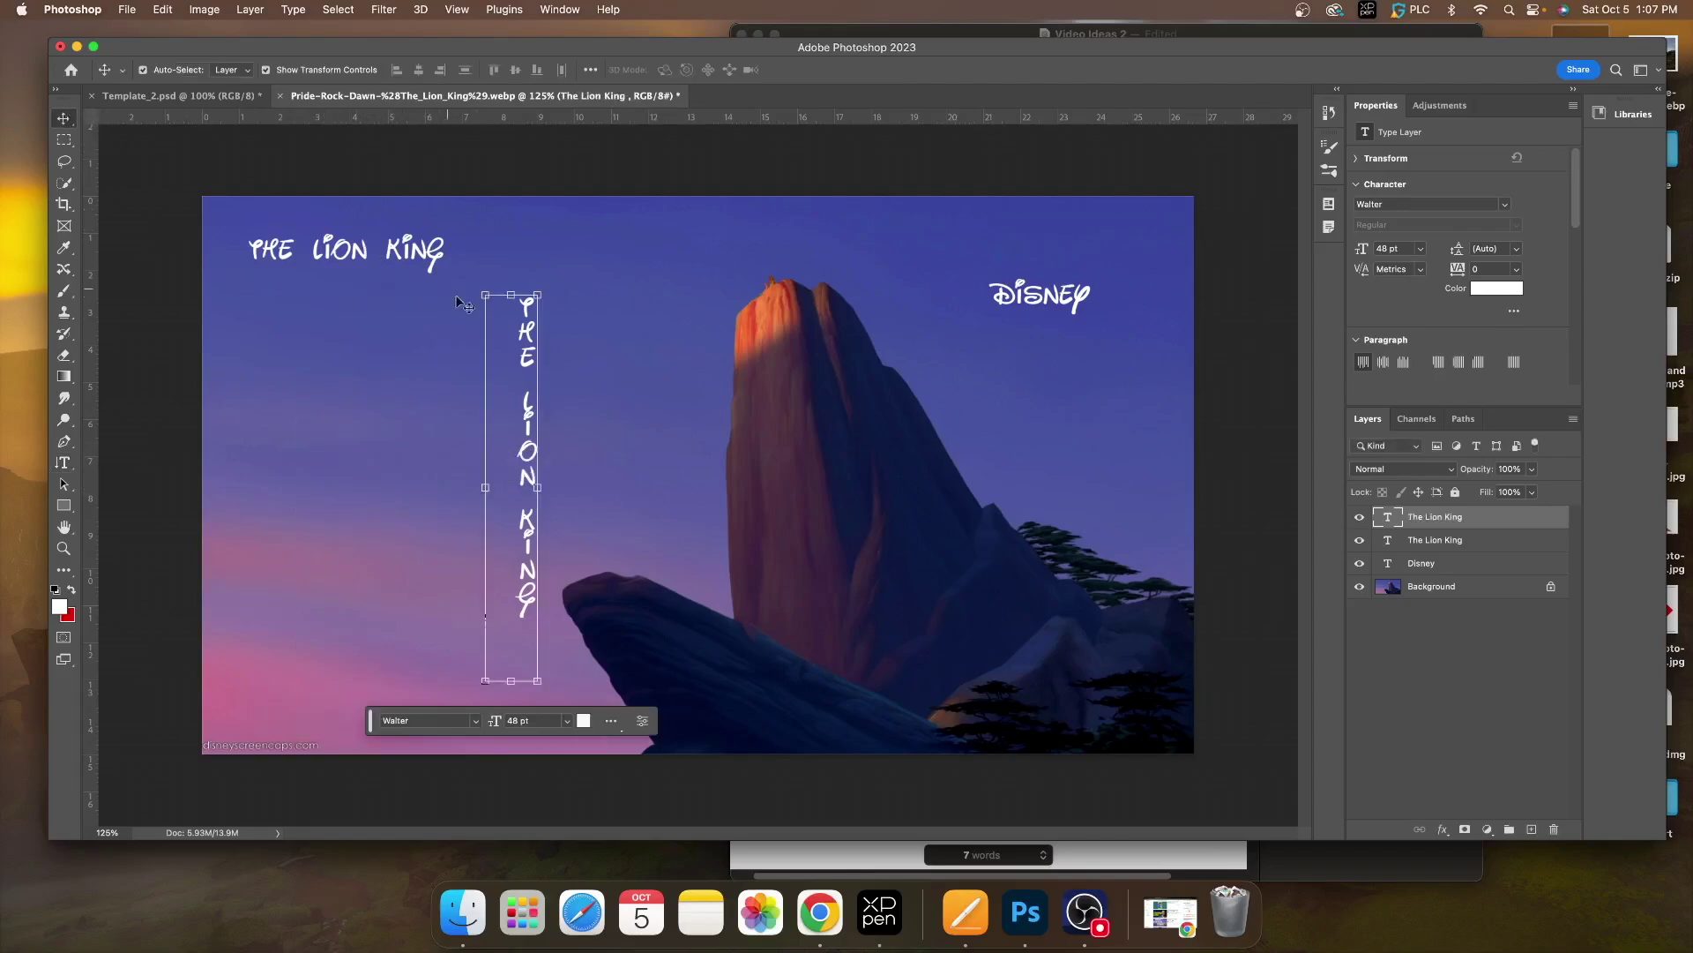
{"action": "left_click_drag", "start_coordinate": [540, 418], "coordinate": [271, 412]}
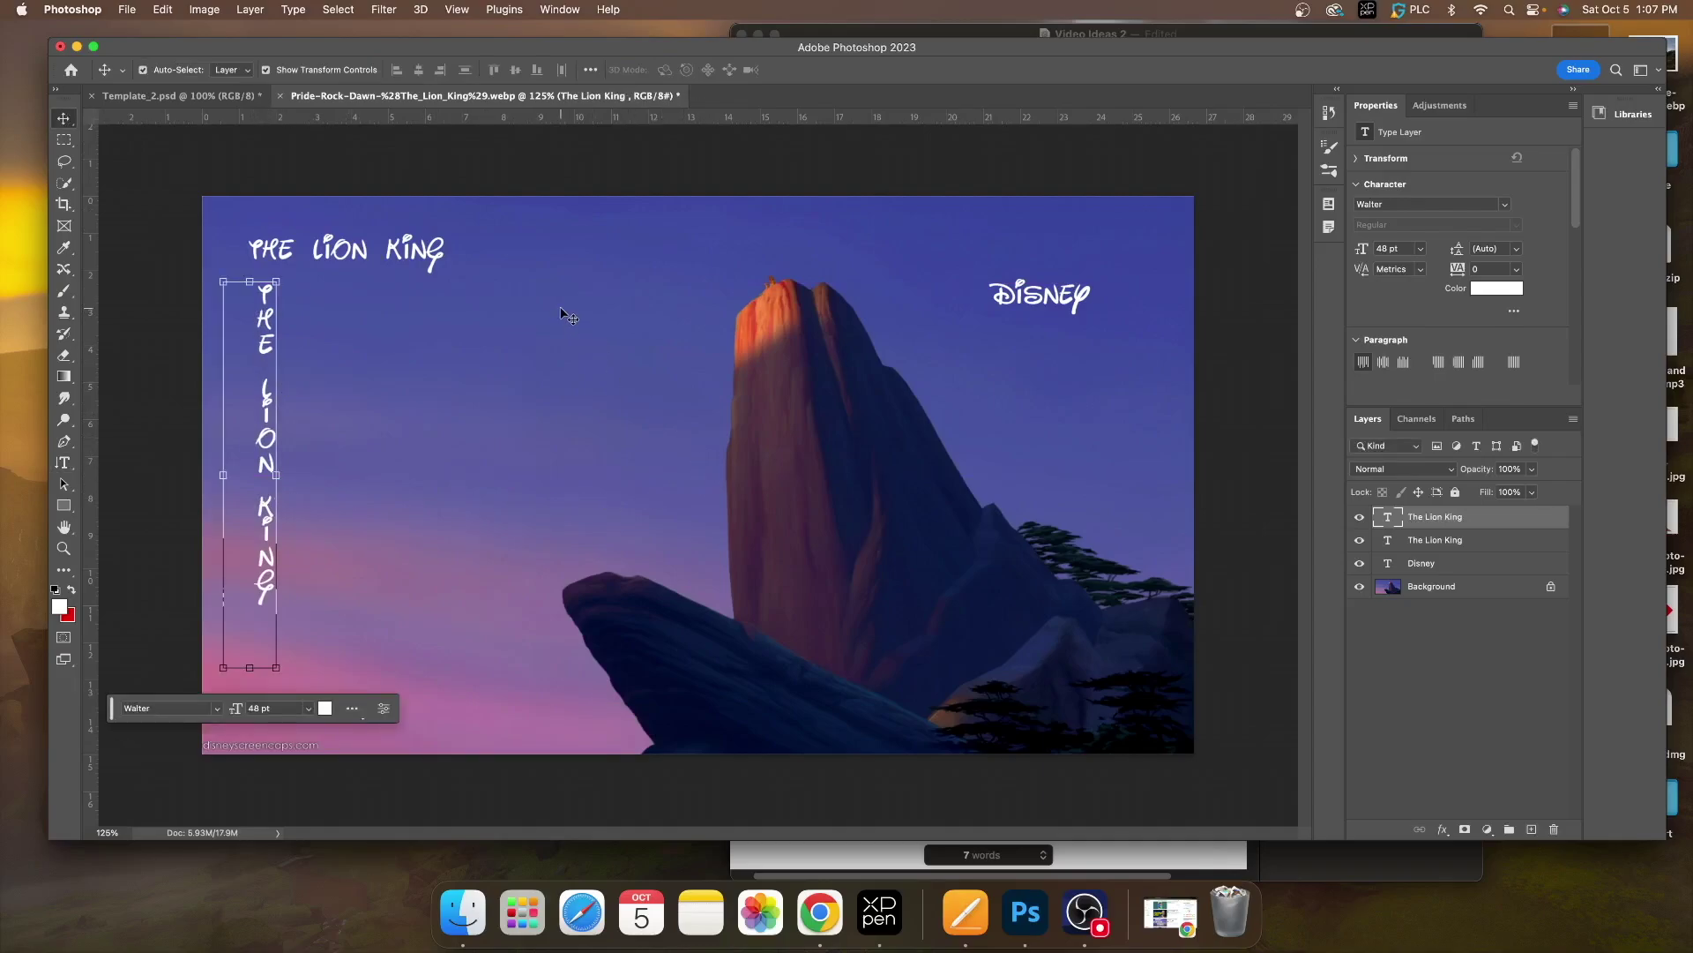
{"action": "left_click", "coordinate": [1039, 299]}
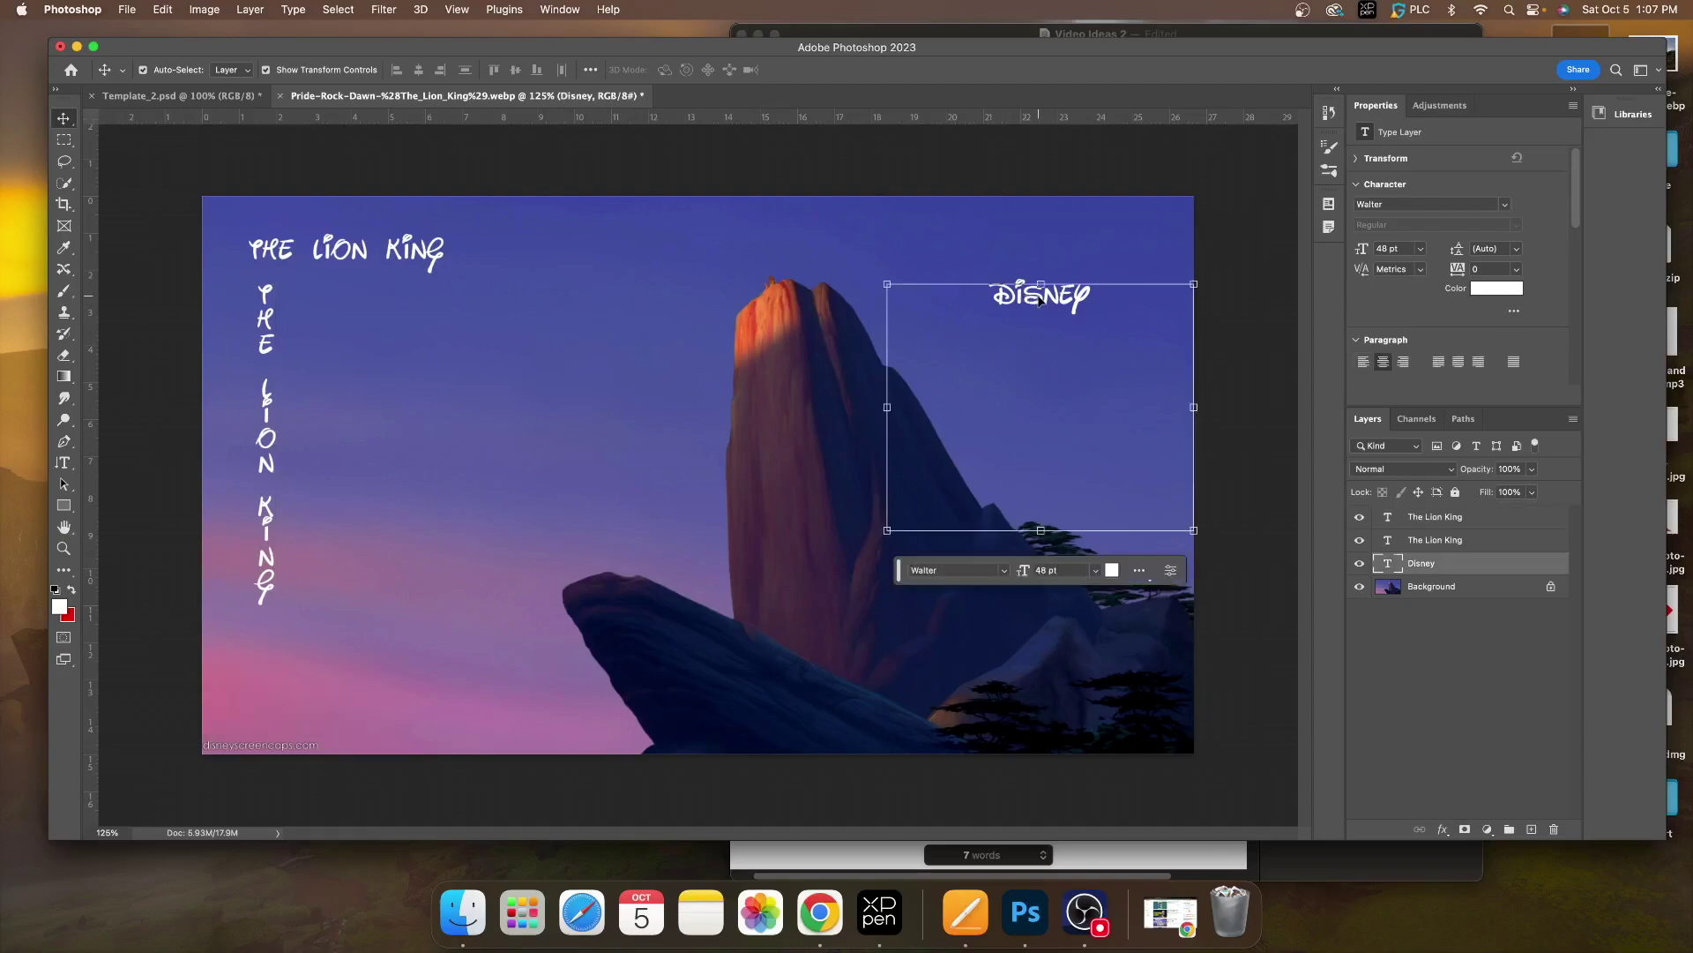
{"action": "left_click_drag", "start_coordinate": [1034, 300], "coordinate": [532, 370]}
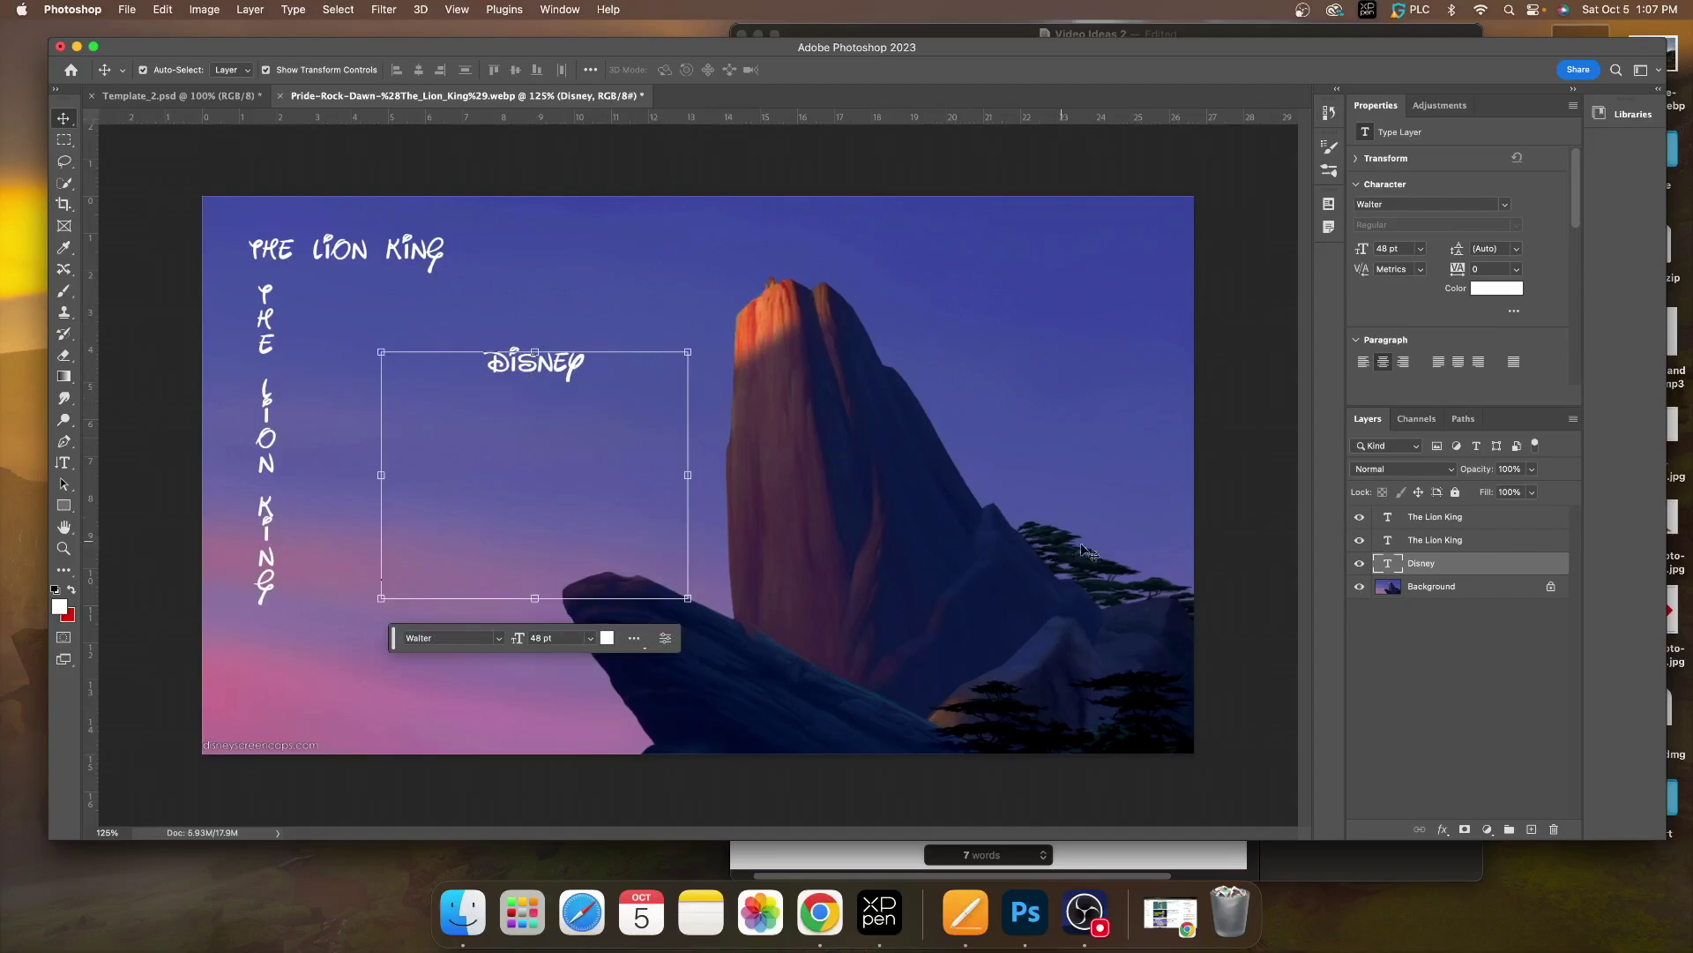
{"action": "right_click", "coordinate": [1437, 567]}
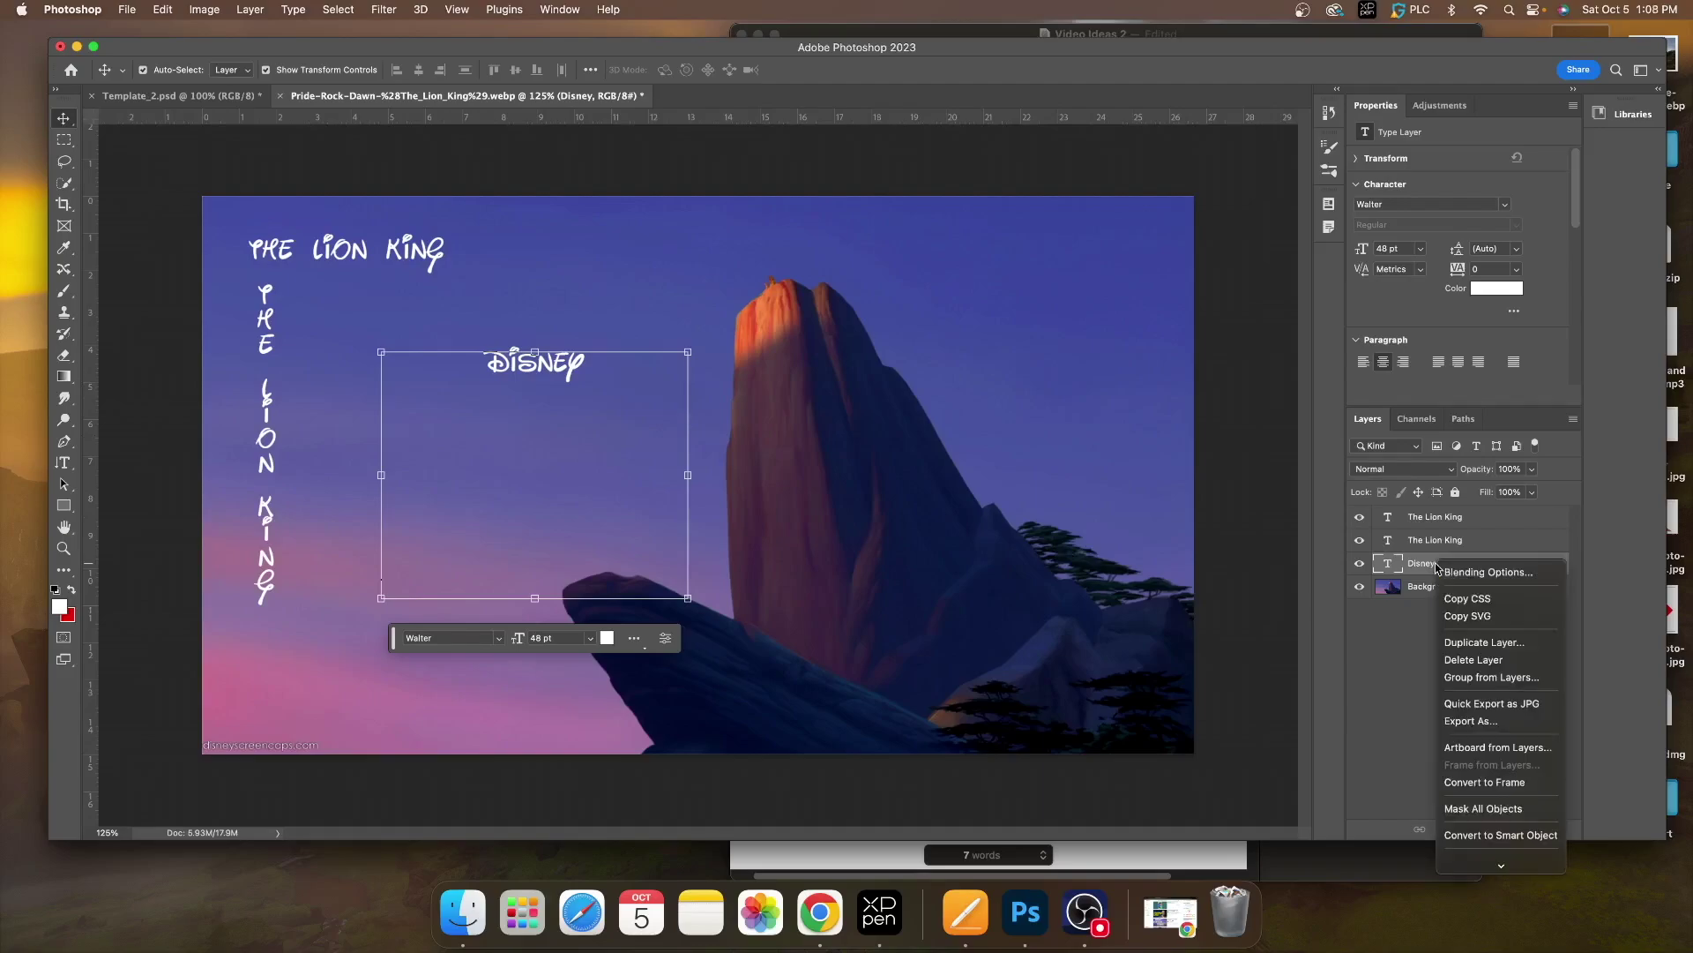
{"action": "left_click", "coordinate": [1438, 568]}
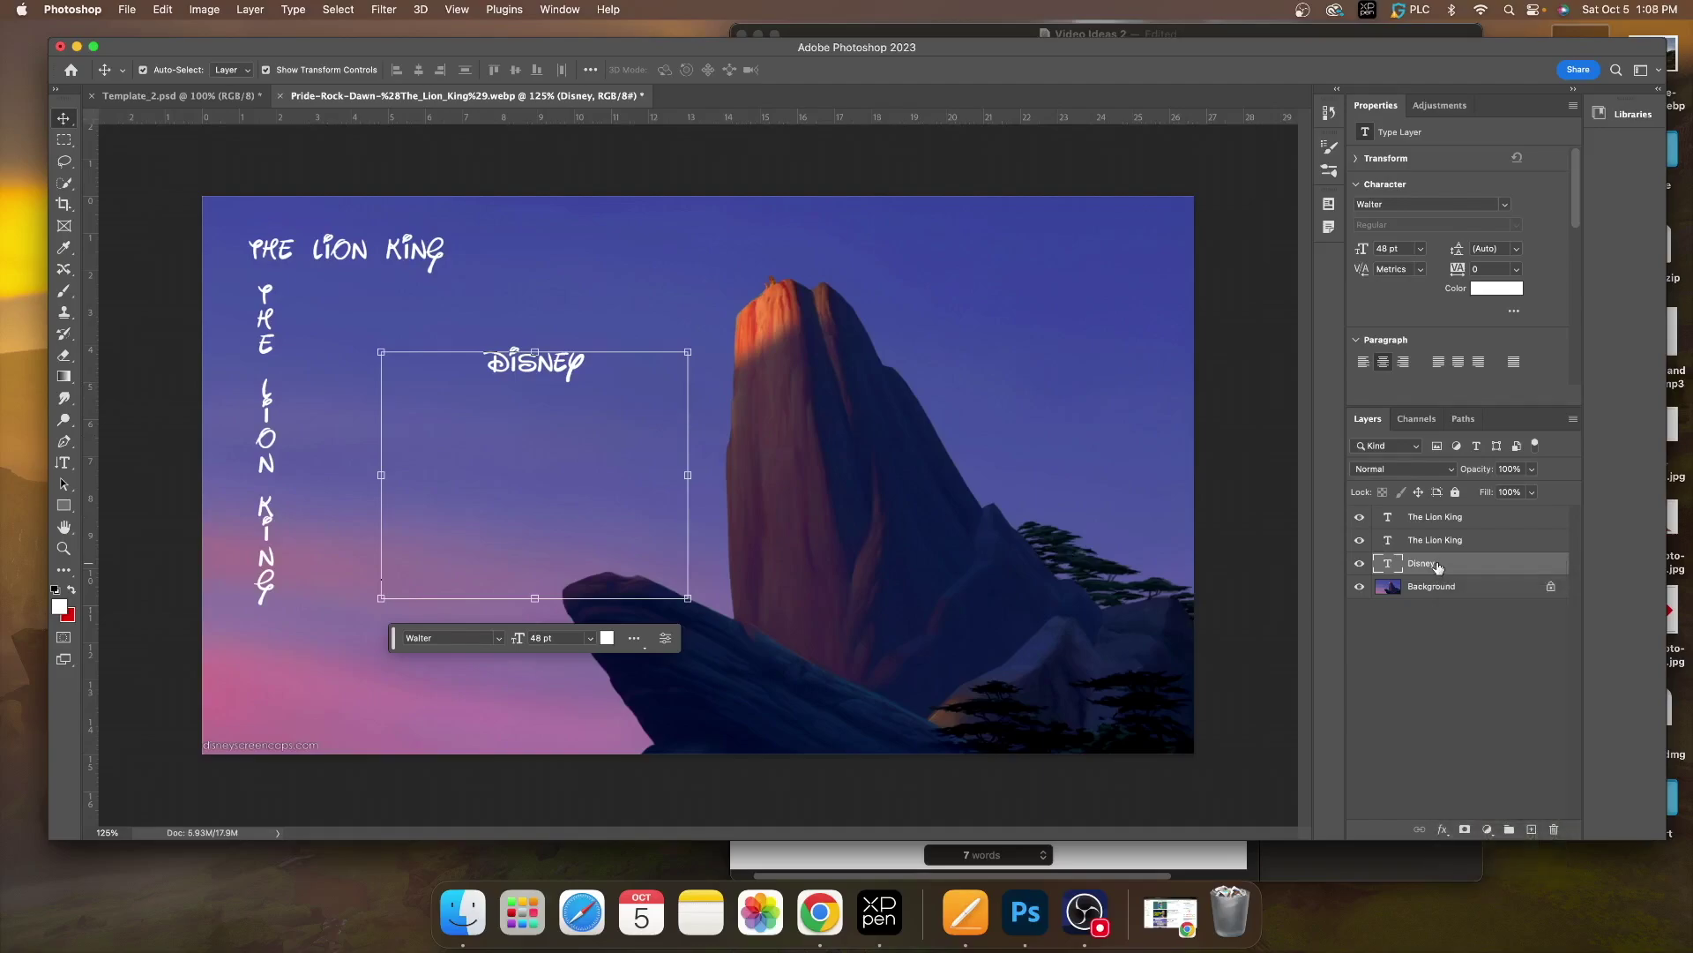
{"action": "right_click", "coordinate": [1438, 567]}
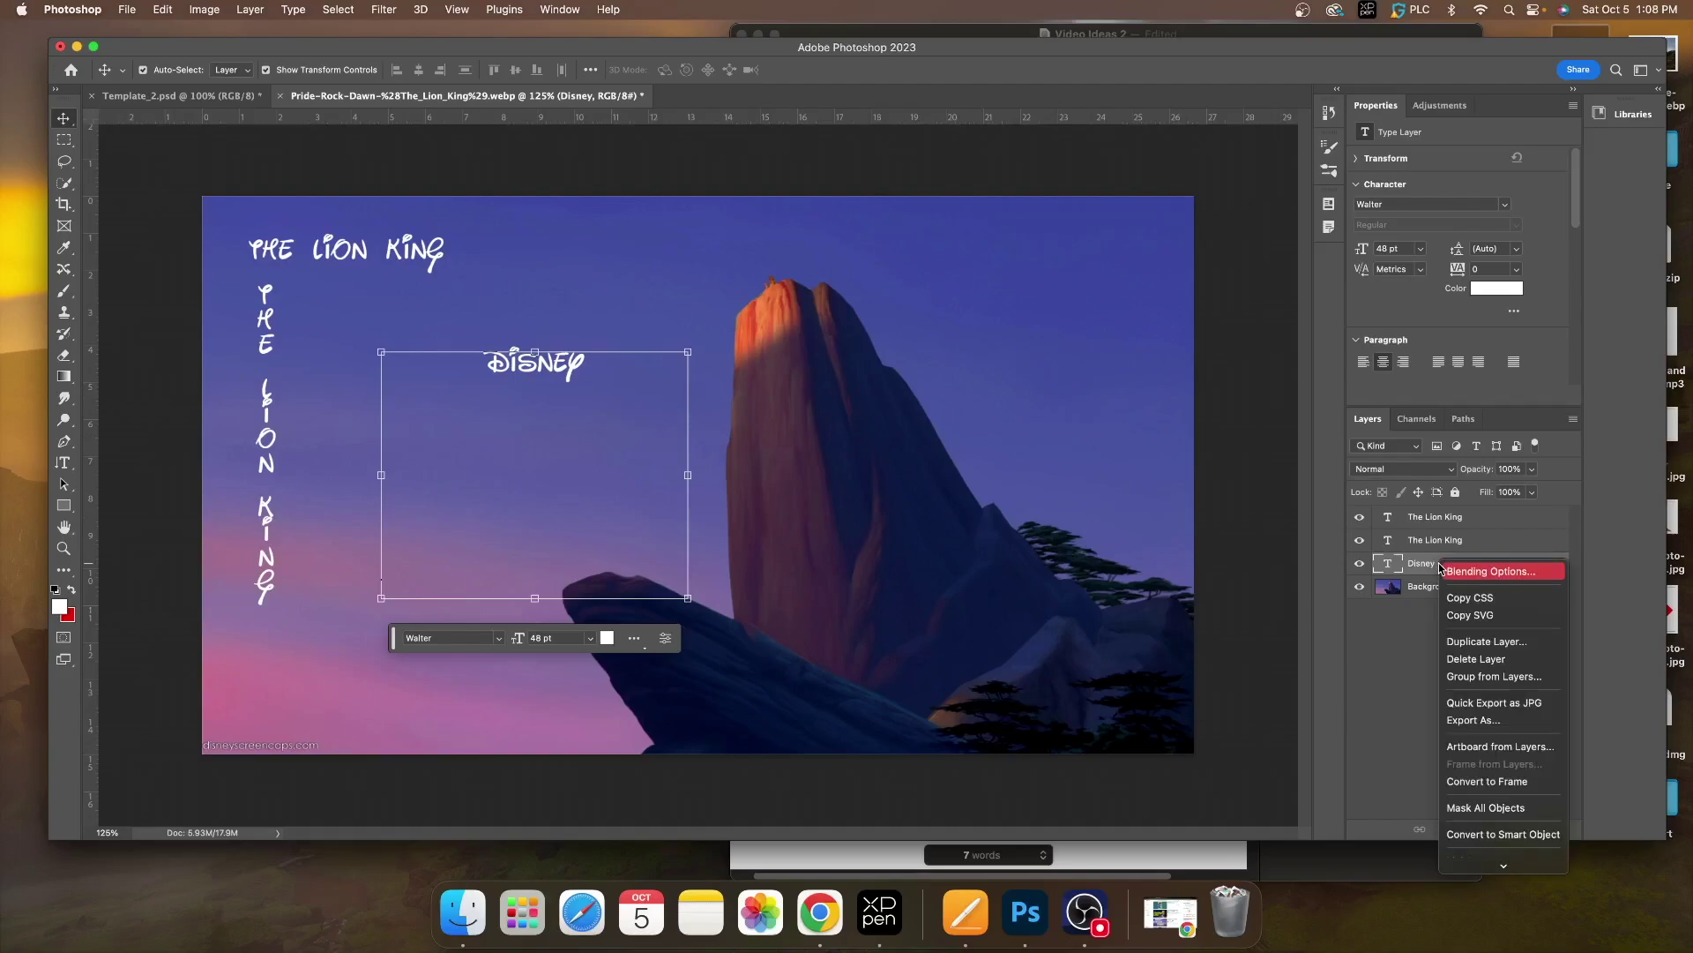
{"action": "scroll", "coordinate": [1500, 678], "scroll_direction": "down", "scroll_amount": 5}
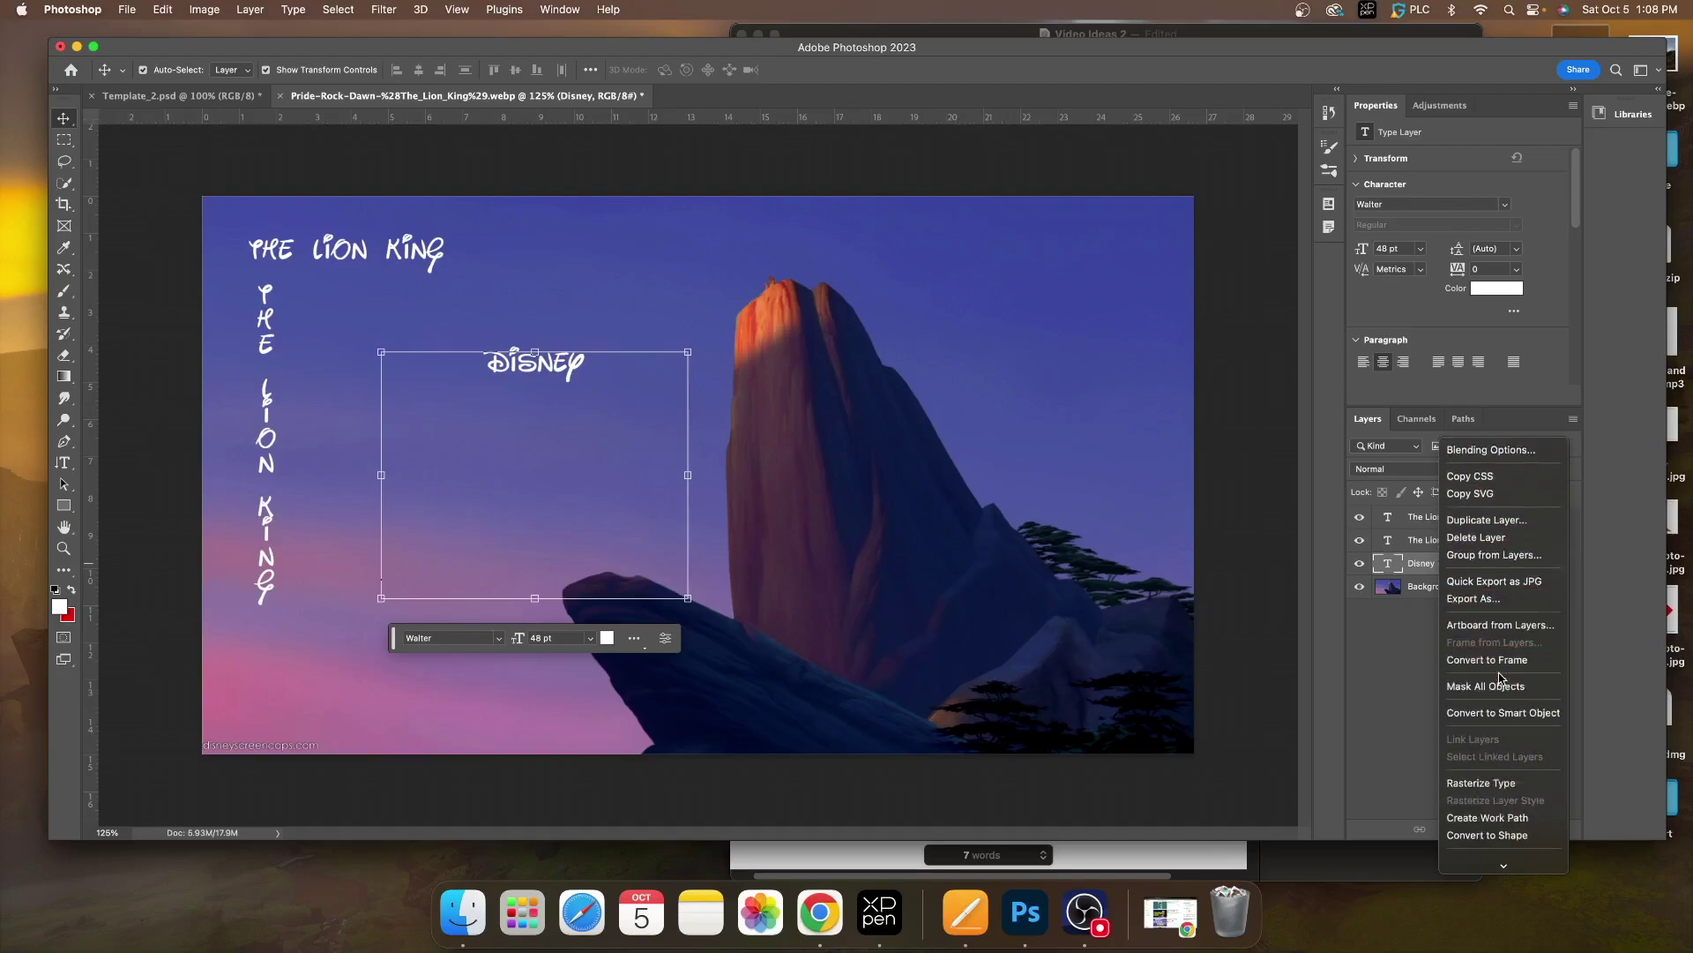
{"action": "scroll", "coordinate": [1501, 677], "scroll_direction": "down", "scroll_amount": 2}
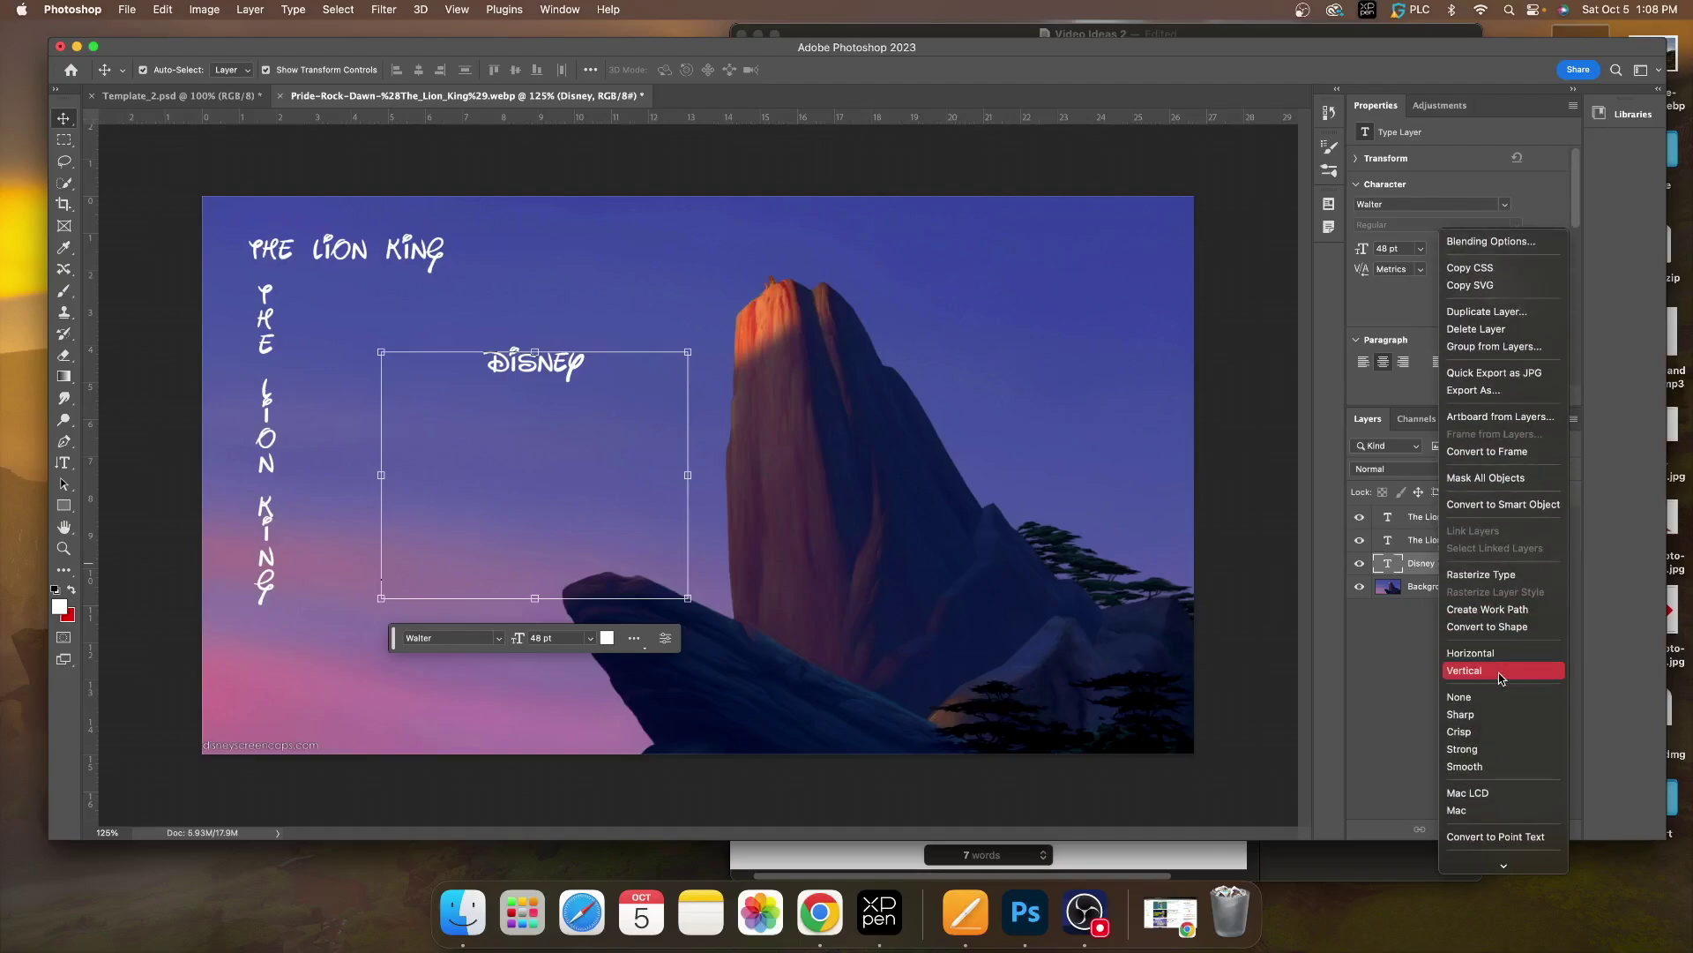
{"action": "left_click", "coordinate": [1488, 675]}
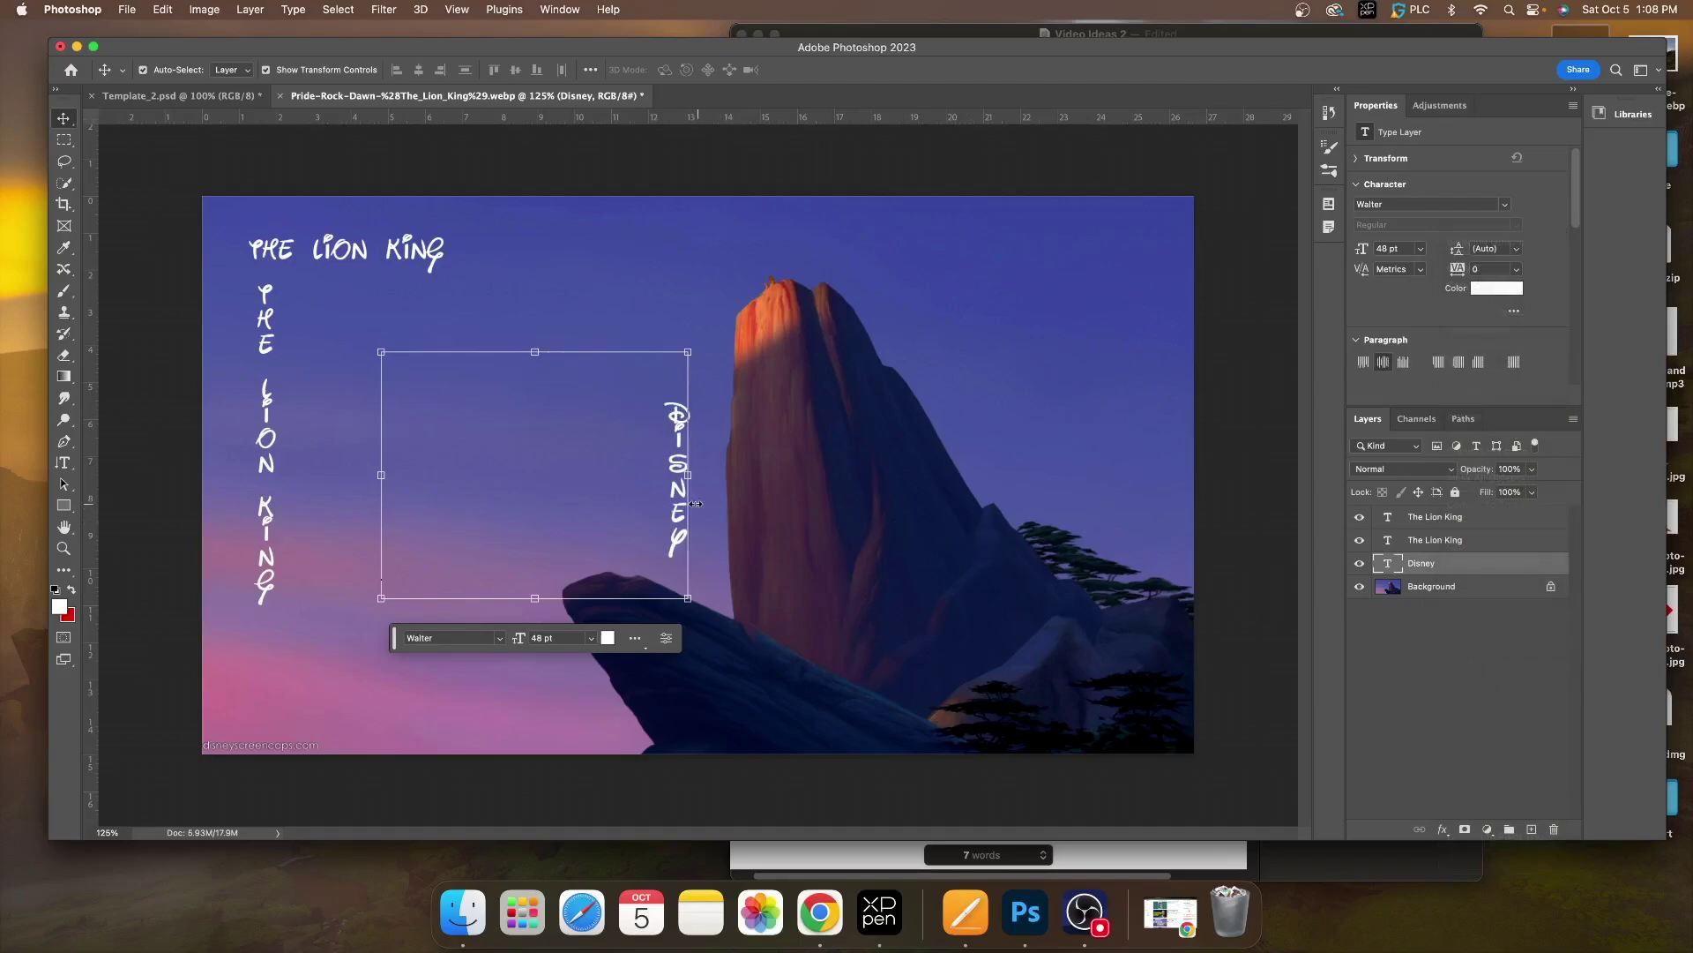
{"action": "left_click_drag", "start_coordinate": [671, 492], "coordinate": [539, 480]}
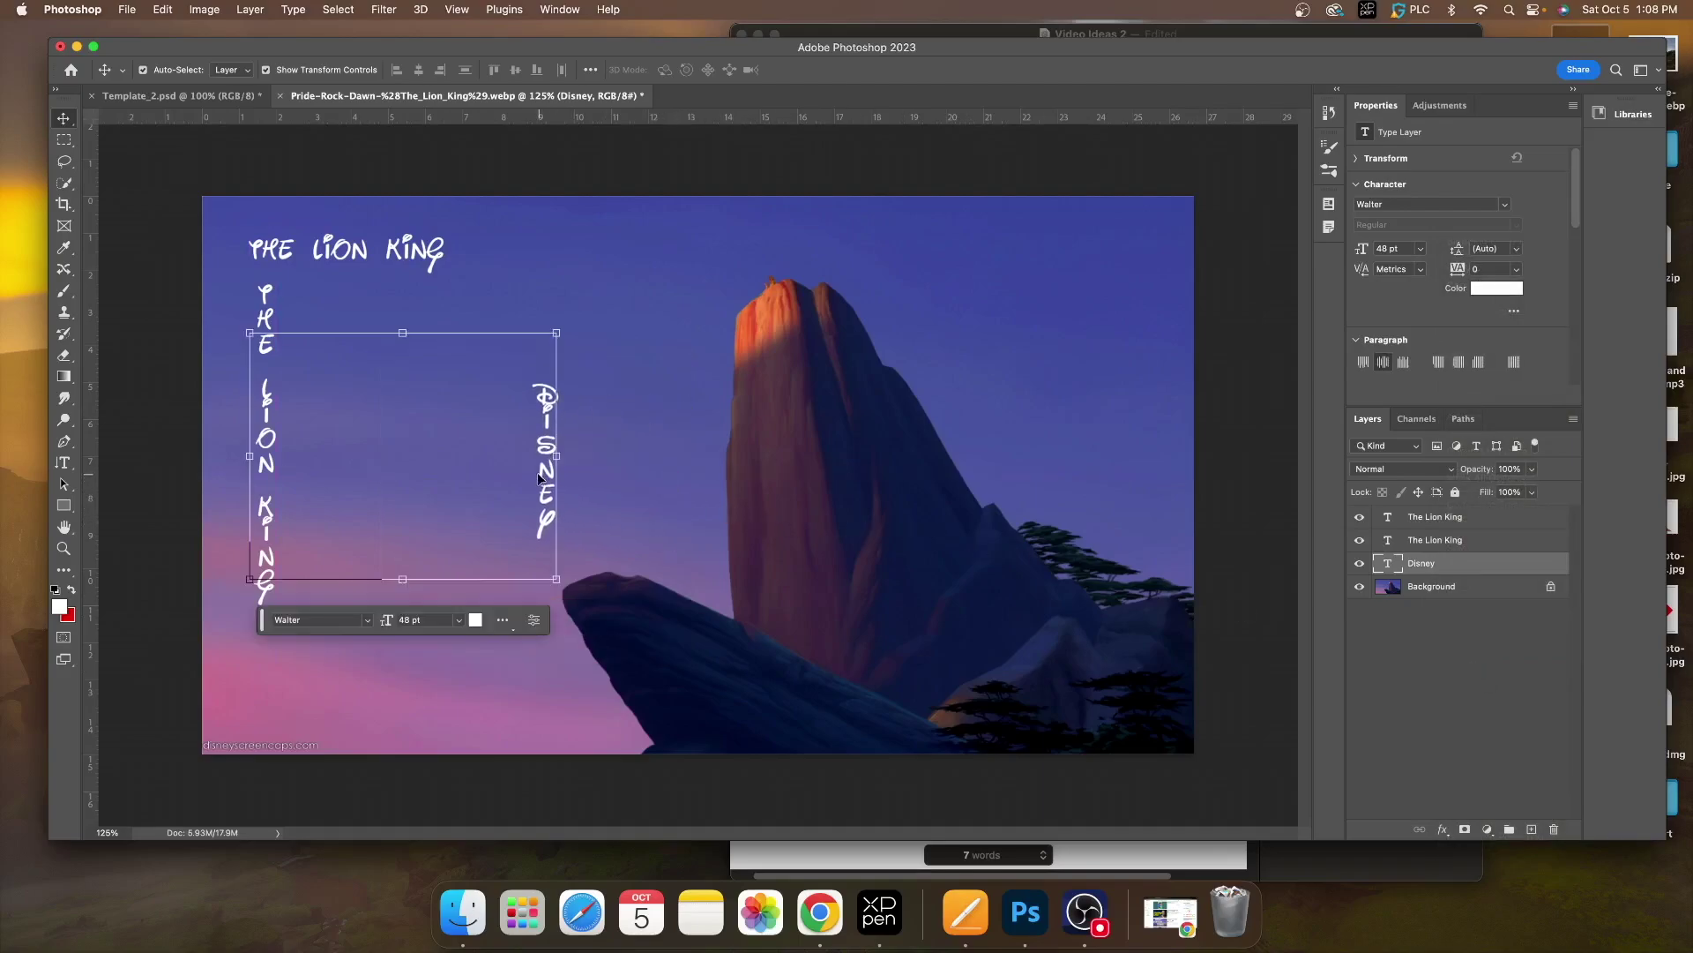
{"action": "key", "text": "super+z"}
{"action": "key", "text": "super+z"}
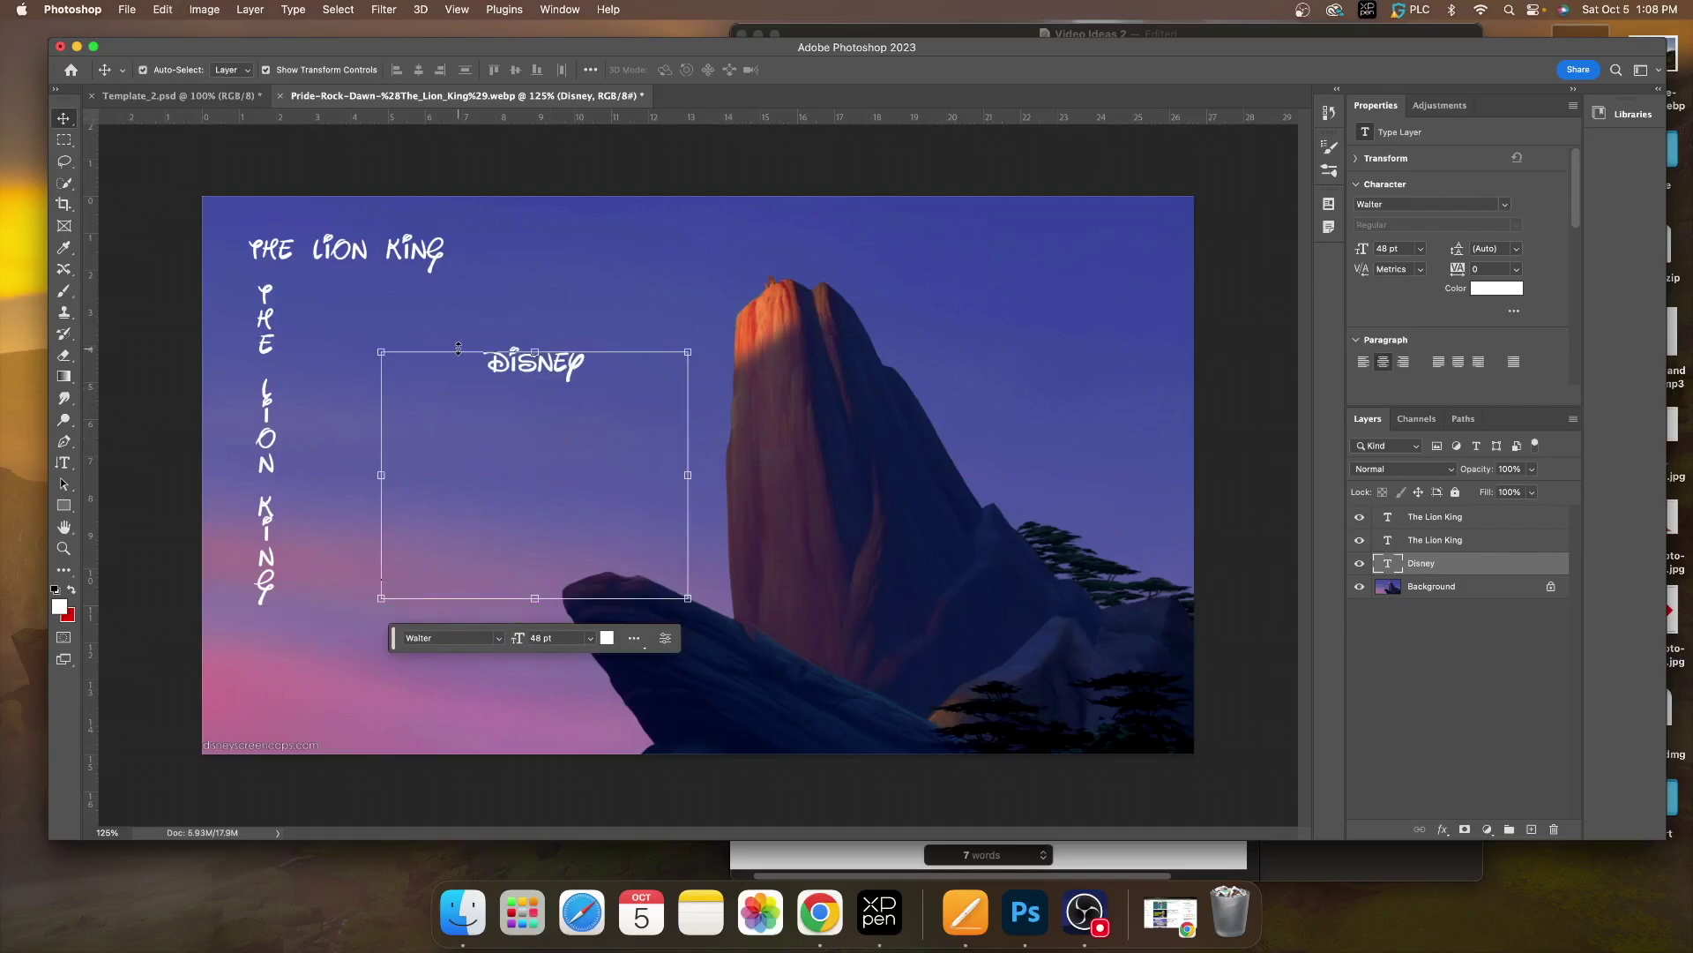
{"action": "left_click", "coordinate": [543, 365]}
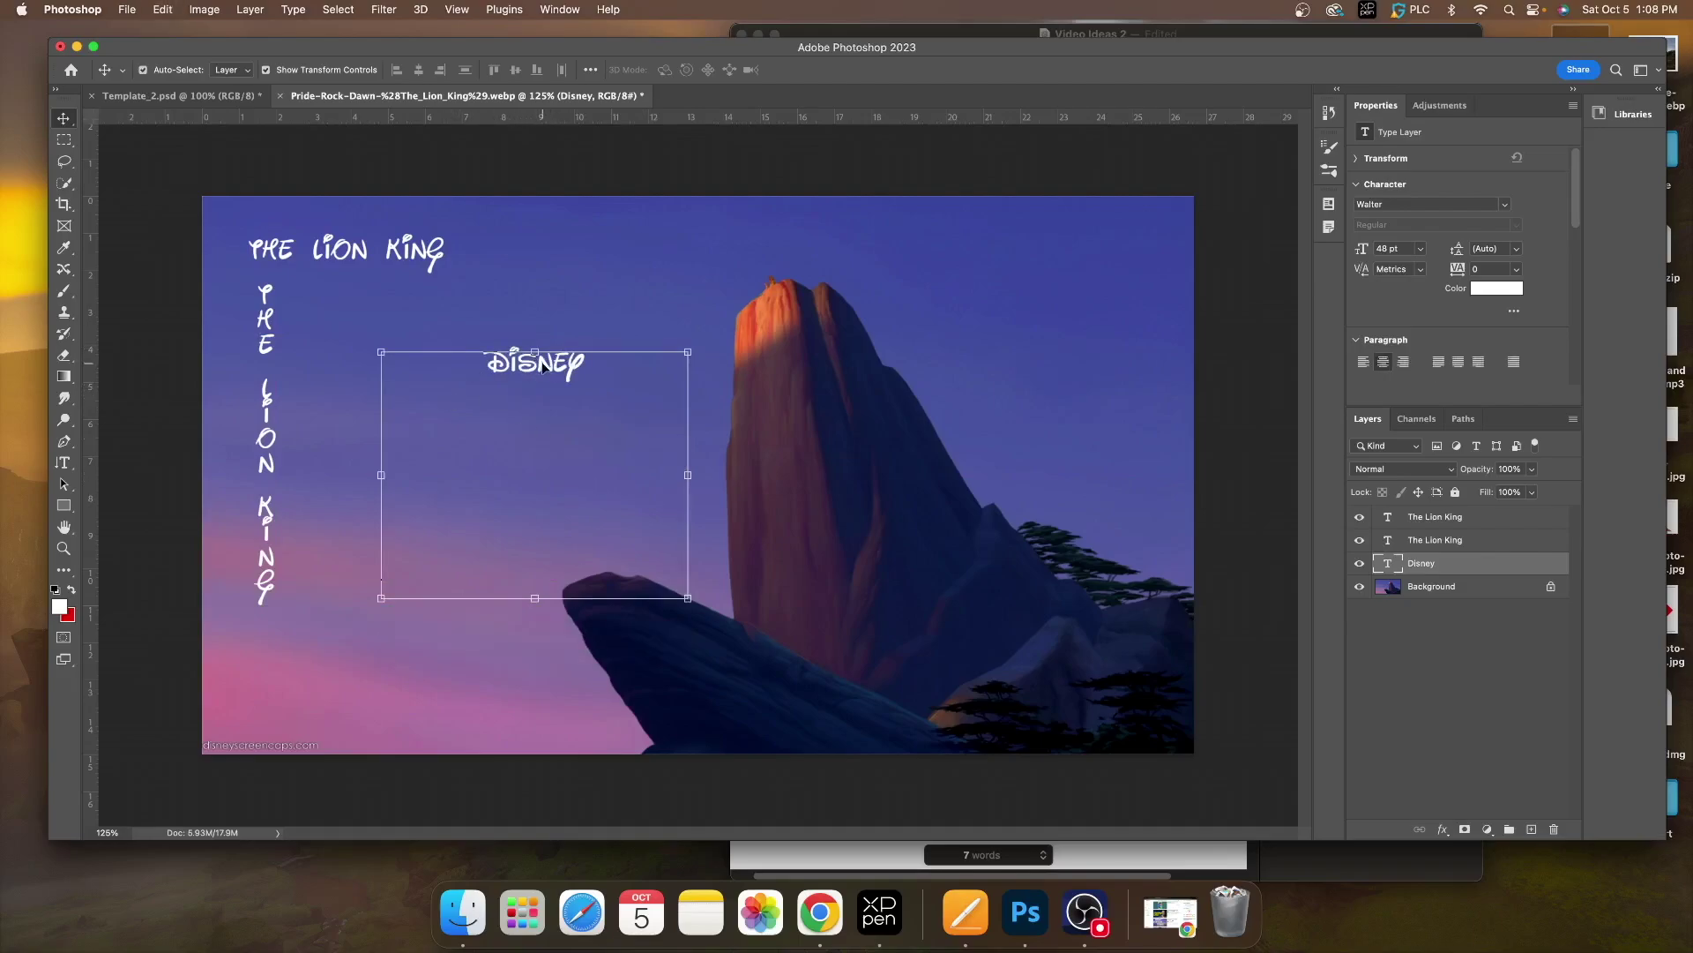
{"action": "left_click", "coordinate": [64, 464]}
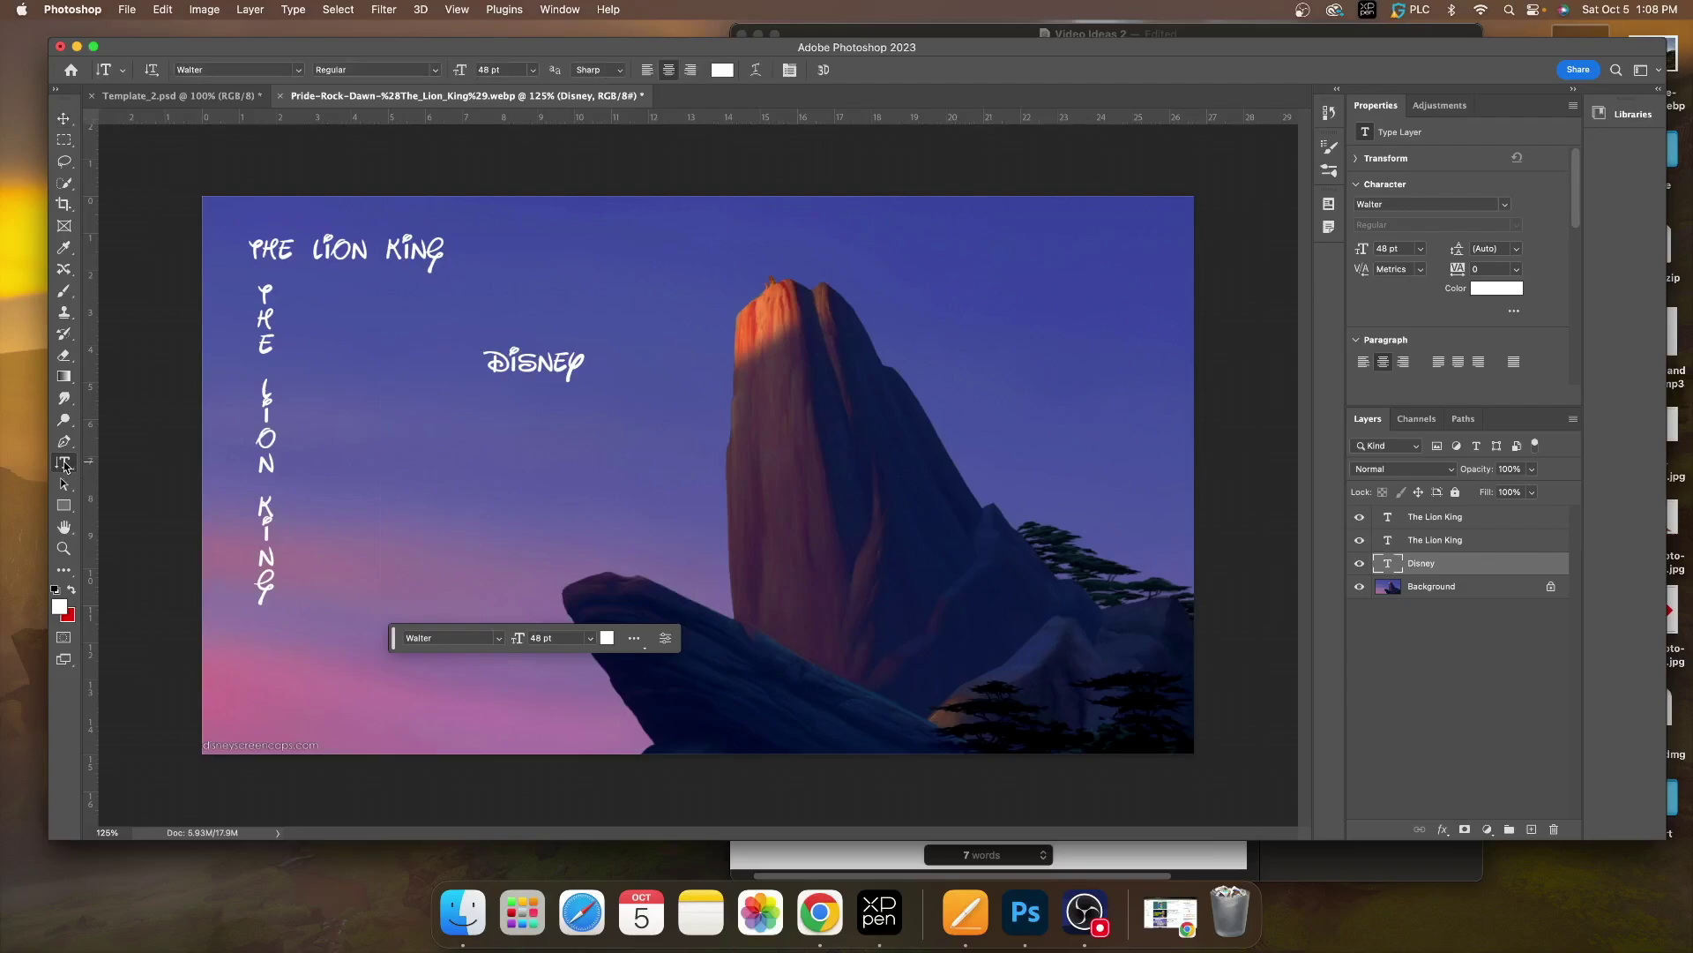
{"action": "left_click", "coordinate": [151, 70]}
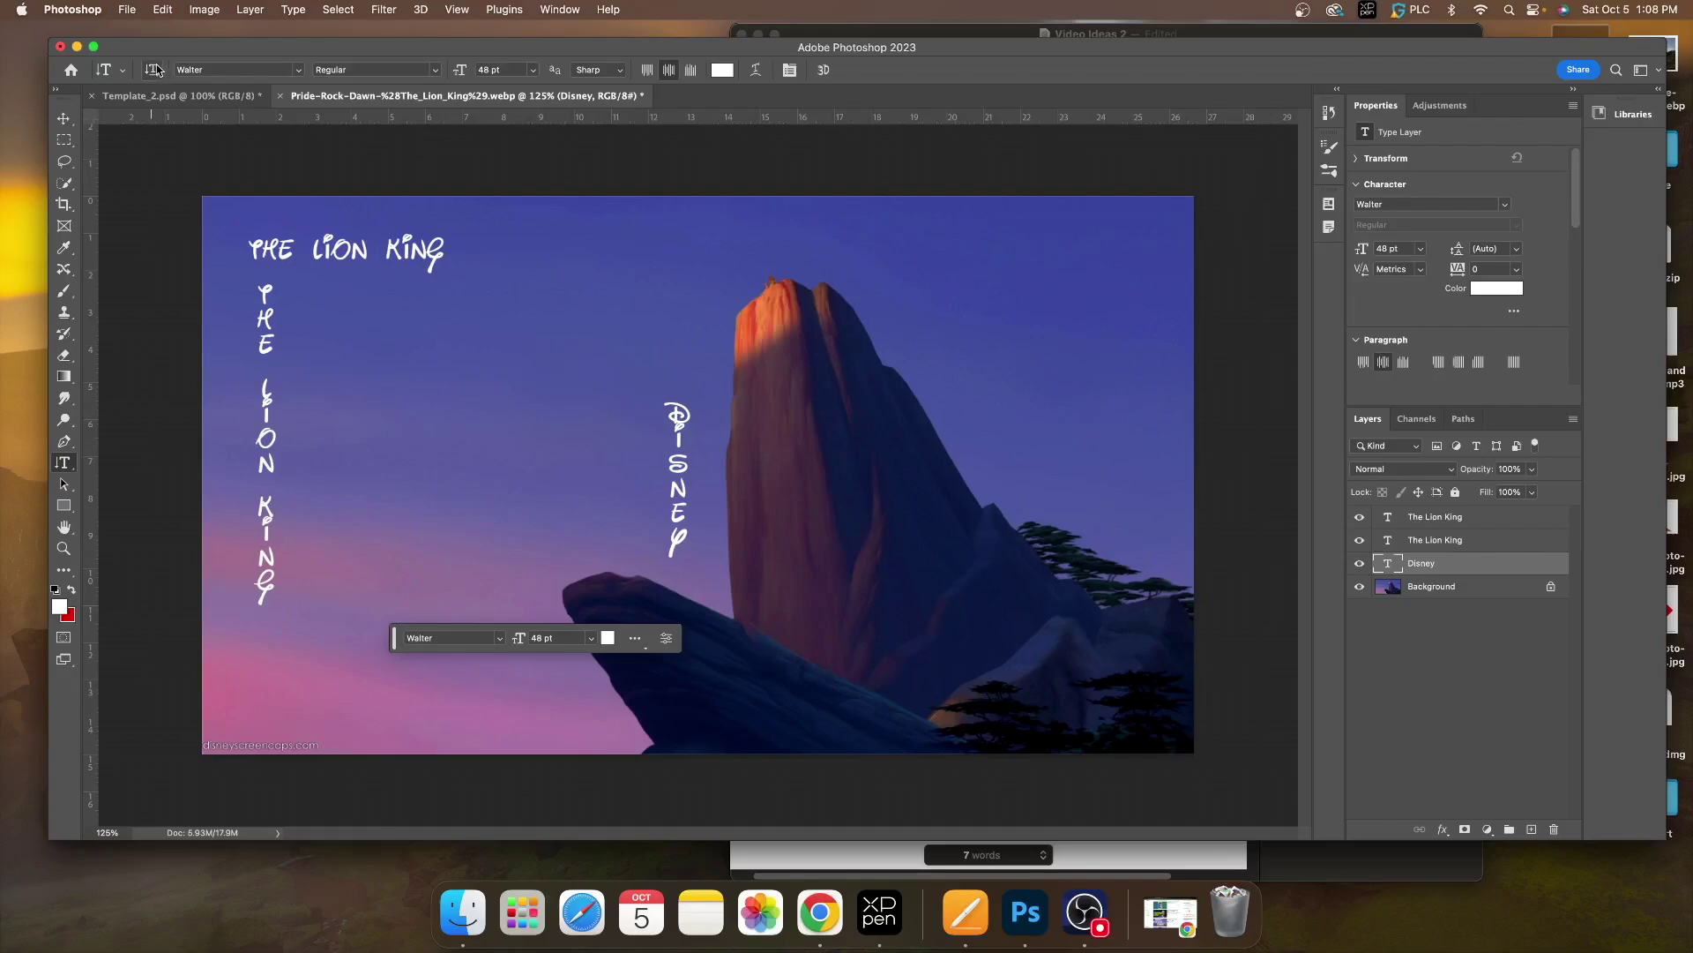
{"action": "left_click", "coordinate": [152, 71]}
{"action": "left_click", "coordinate": [152, 70]}
{"action": "left_click", "coordinate": [153, 71]}
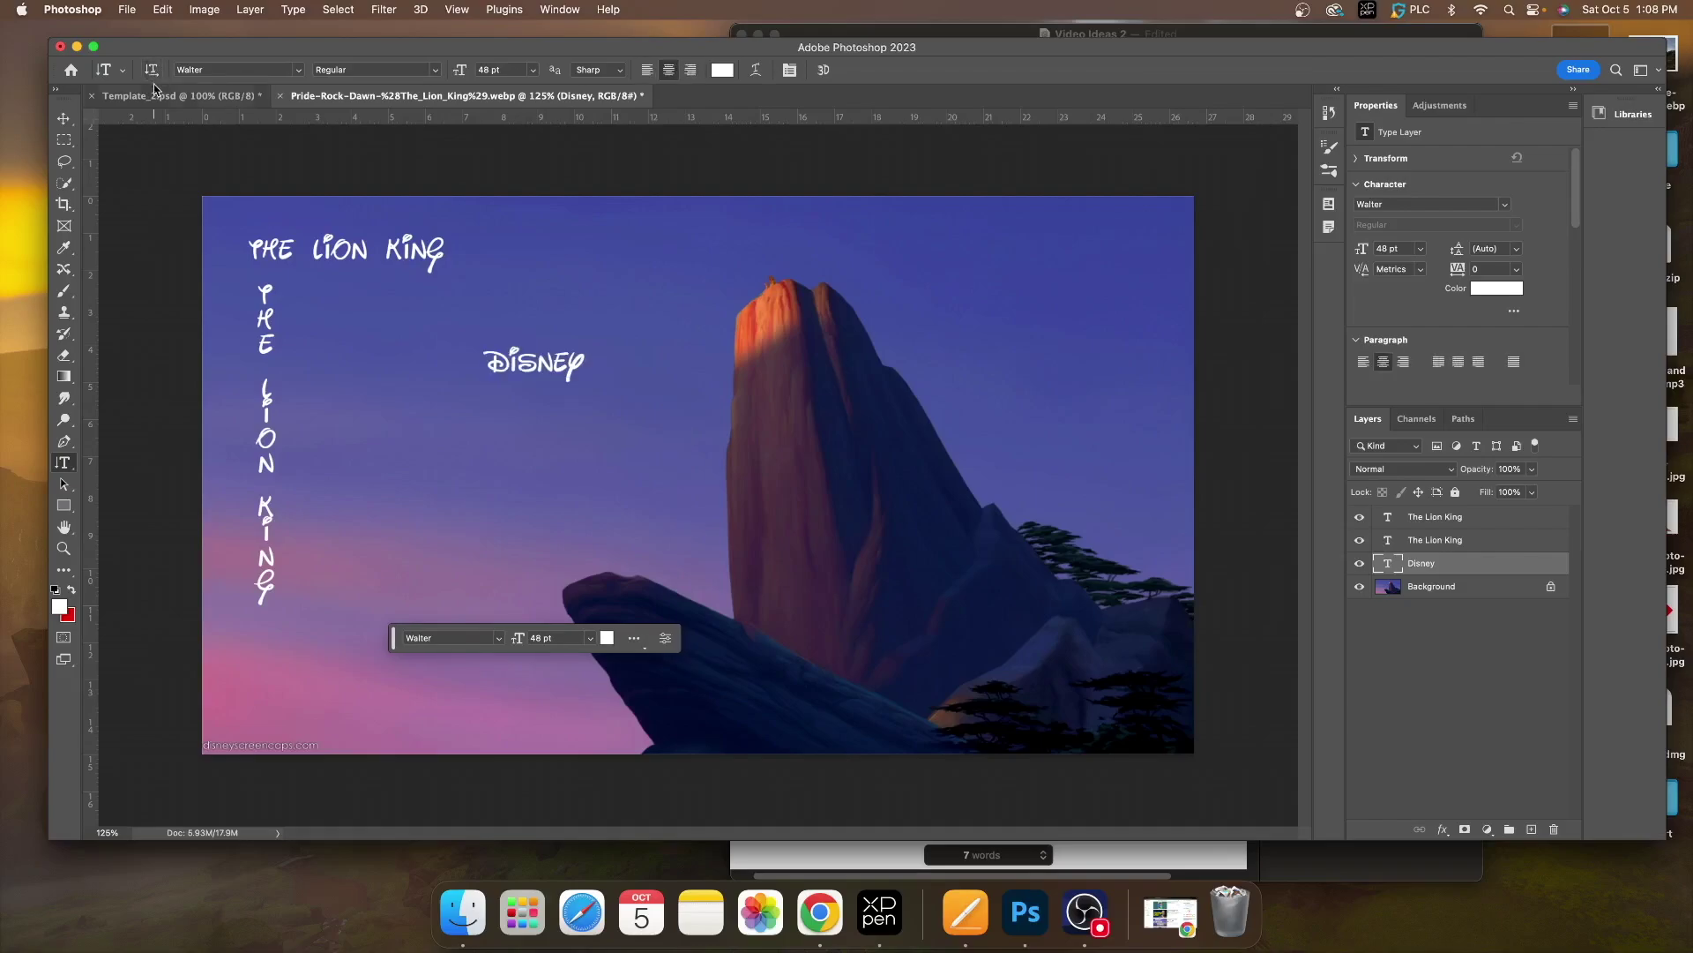
{"action": "left_click", "coordinate": [64, 118]}
{"action": "left_click", "coordinate": [339, 248]}
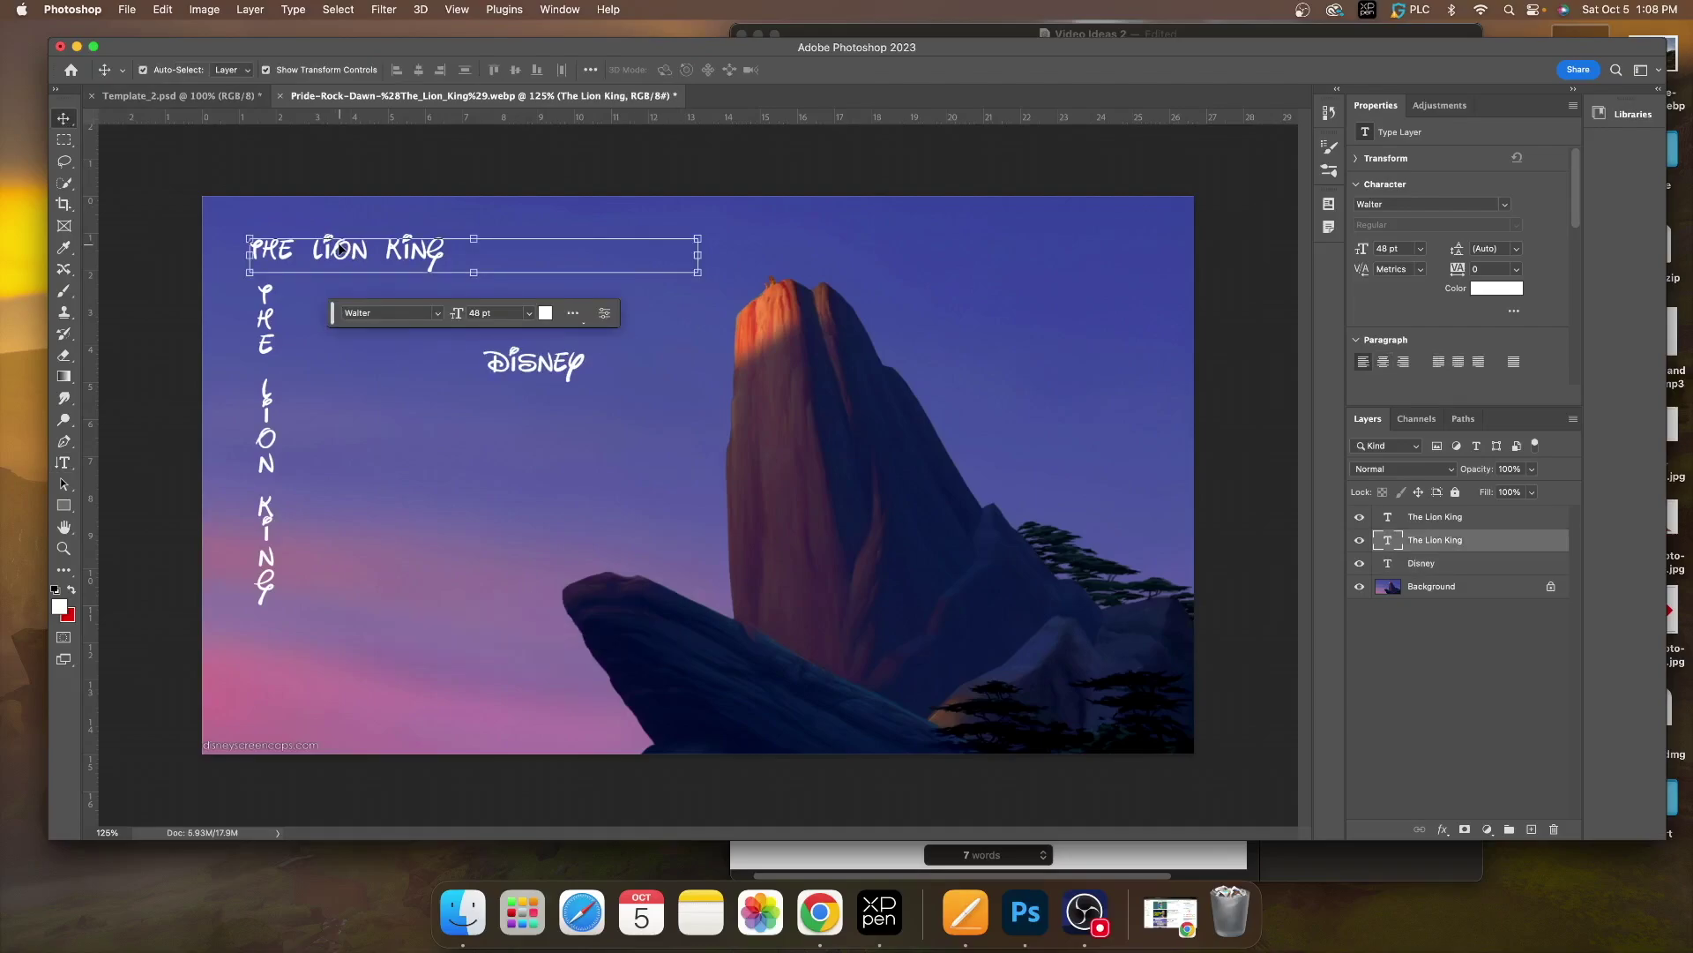